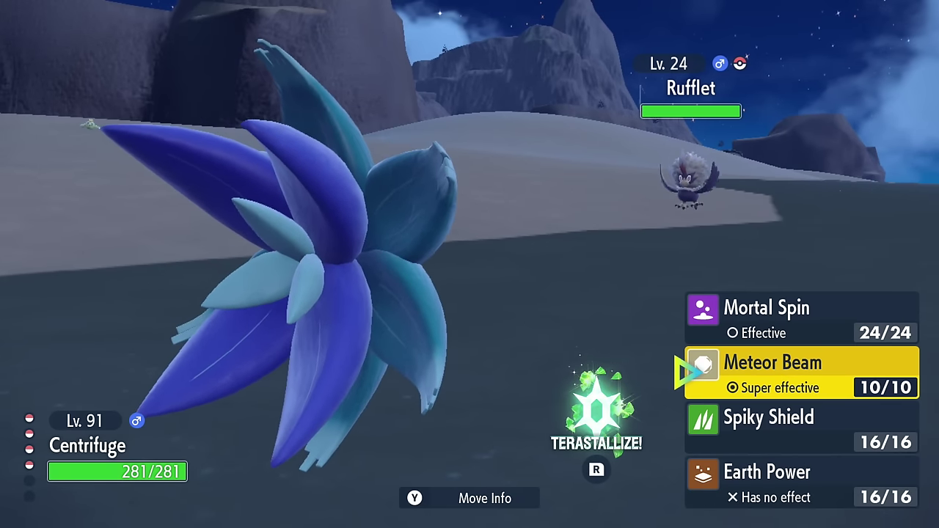
key("Return")
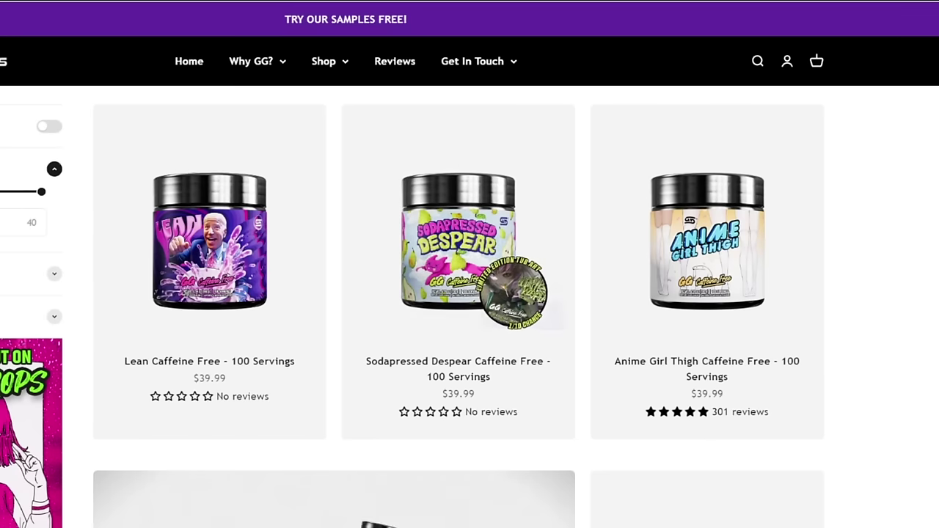
scroll(470, 264, "down", 5)
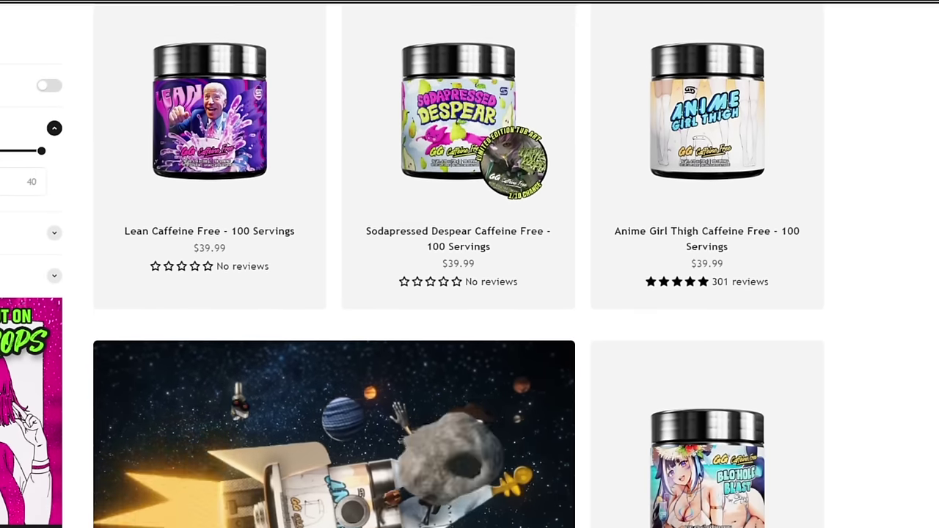
scroll(470, 264, "down", 8)
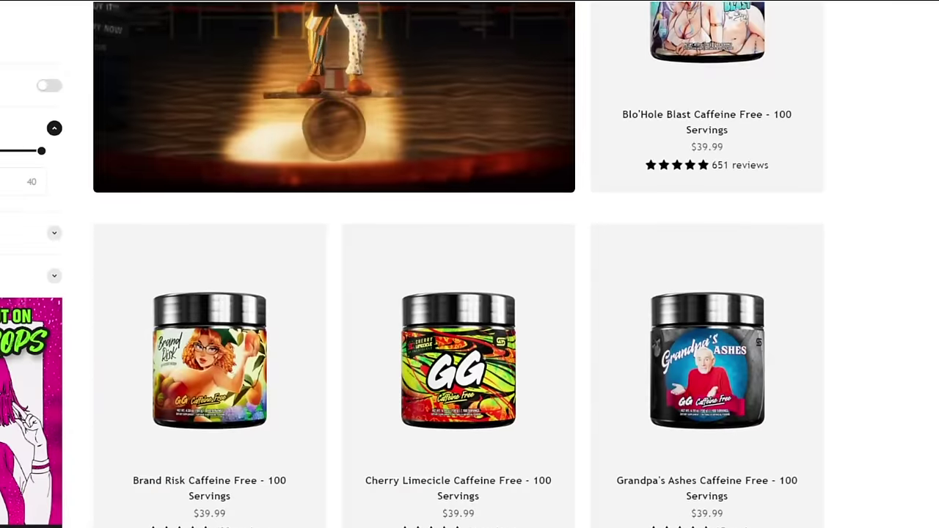
scroll(470, 264, "down", 6)
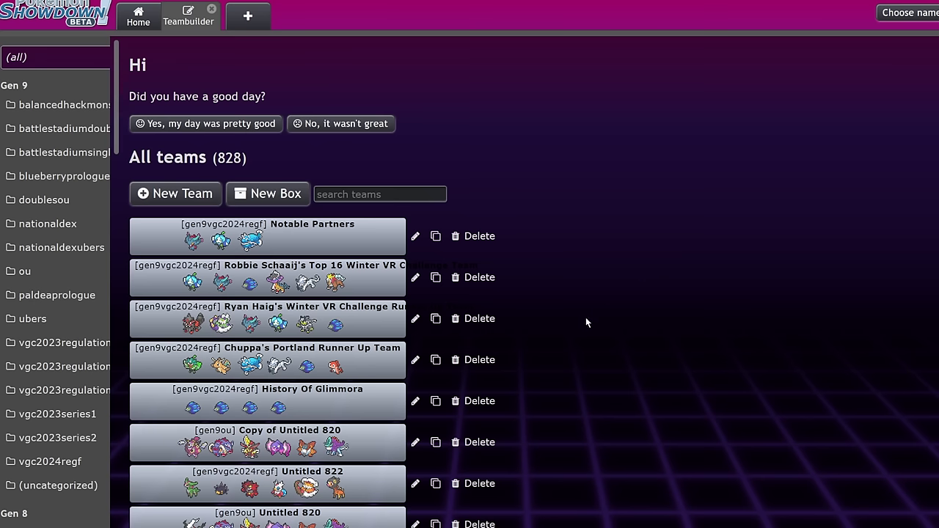
- Open the History Of Glimmora team and view the EV spread of the Assault Vest Glimmora
left_click(369, 398)
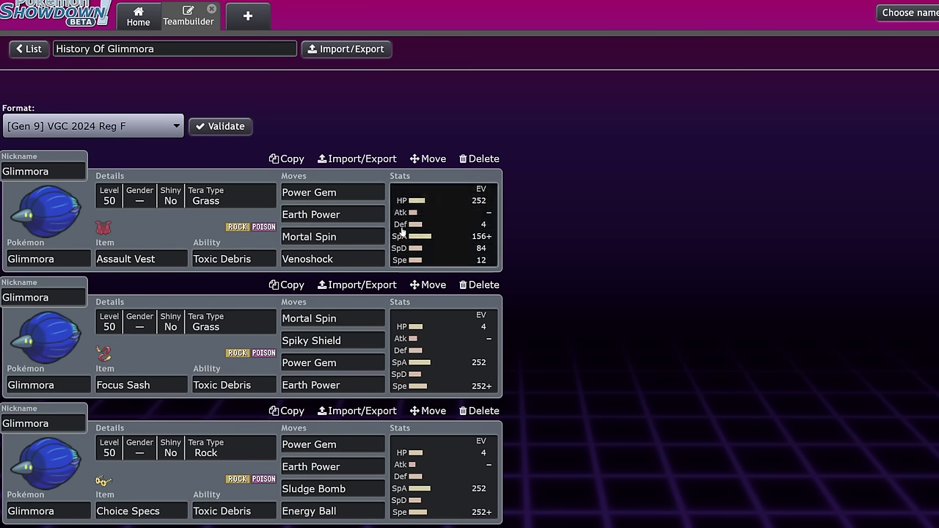
scroll(473, 240, "down", 3)
scroll(418, 364, "up", 3)
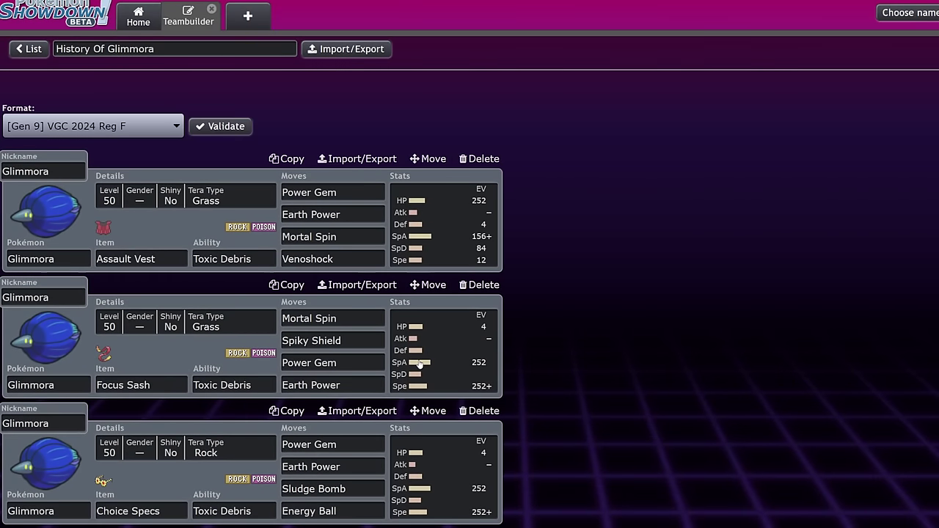
left_click(476, 243)
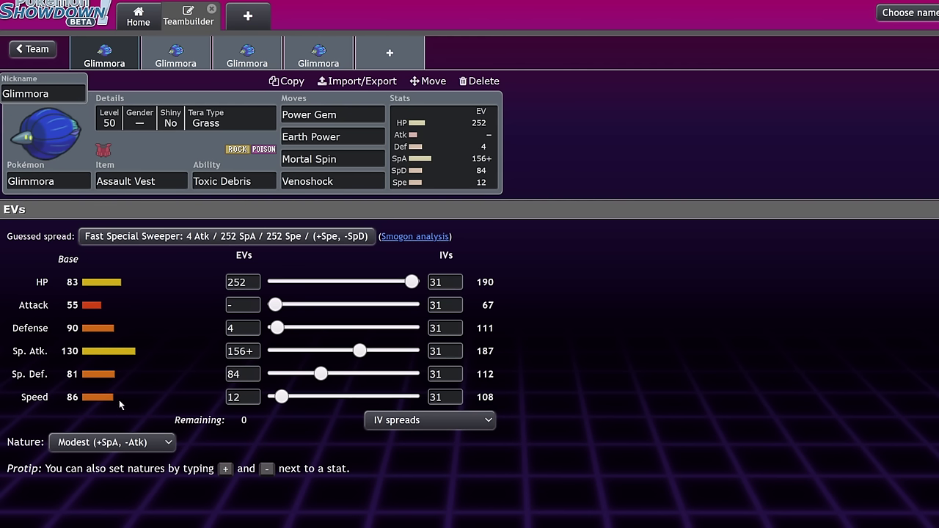
left_click(389, 53)
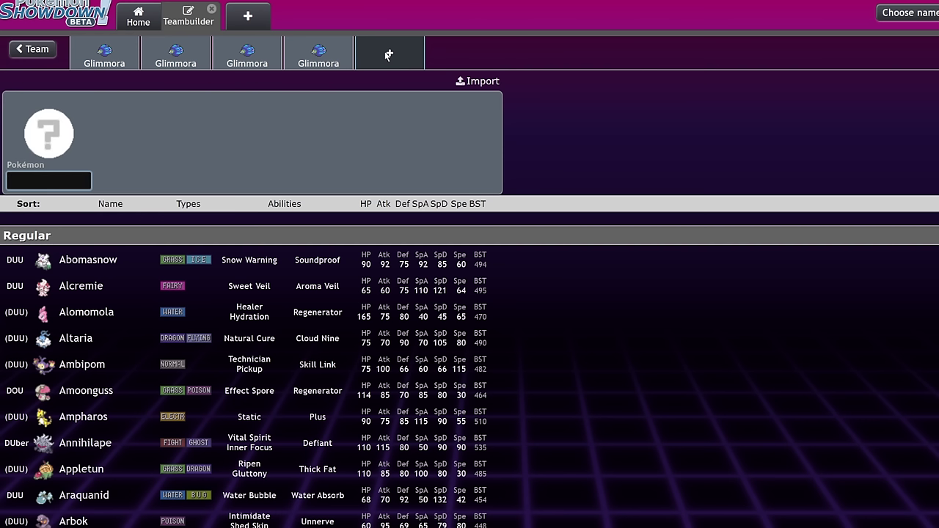
type("rila")
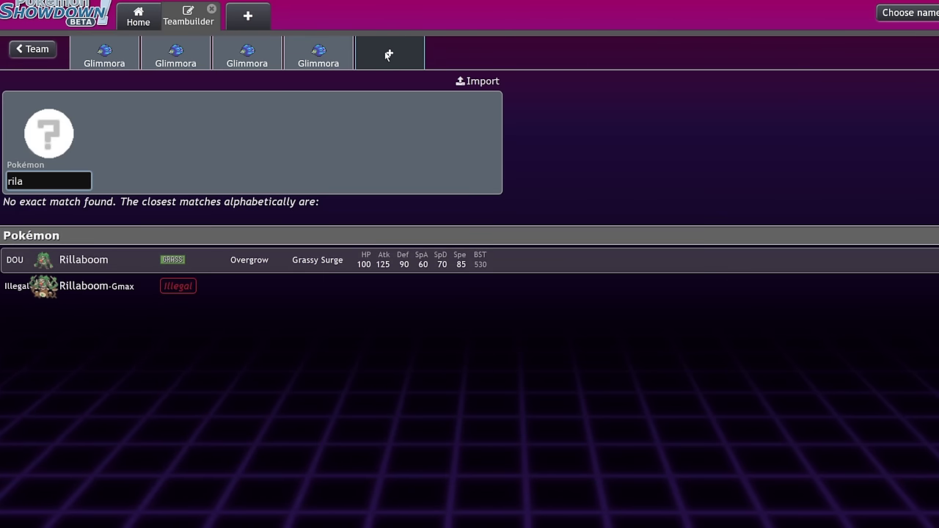
left_click(478, 258)
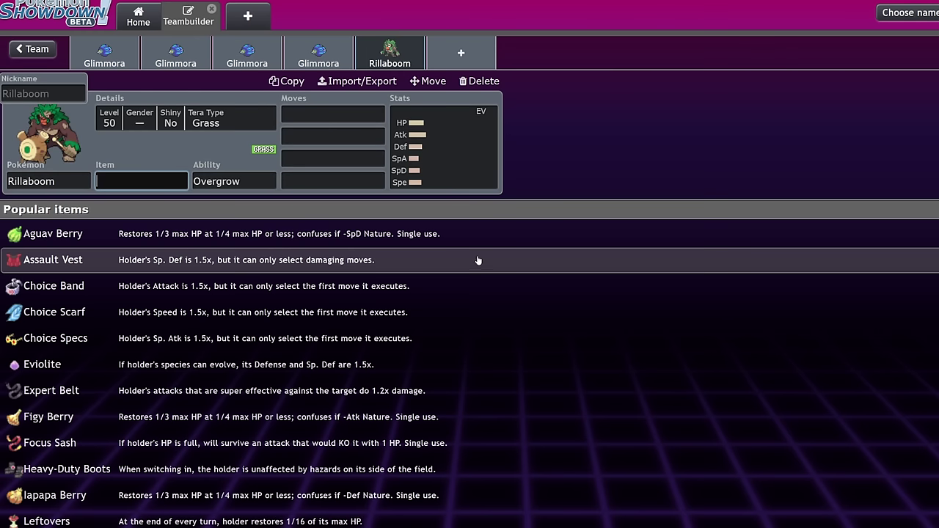
left_click(483, 80)
- Return to the Assault Vest Glimmora and view its EV spread and ability options
left_click(104, 55)
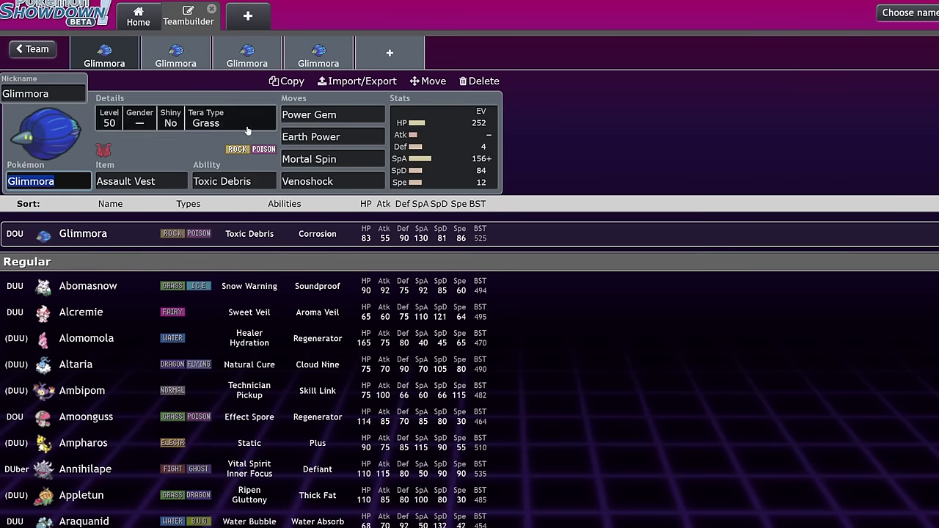
left_click(463, 144)
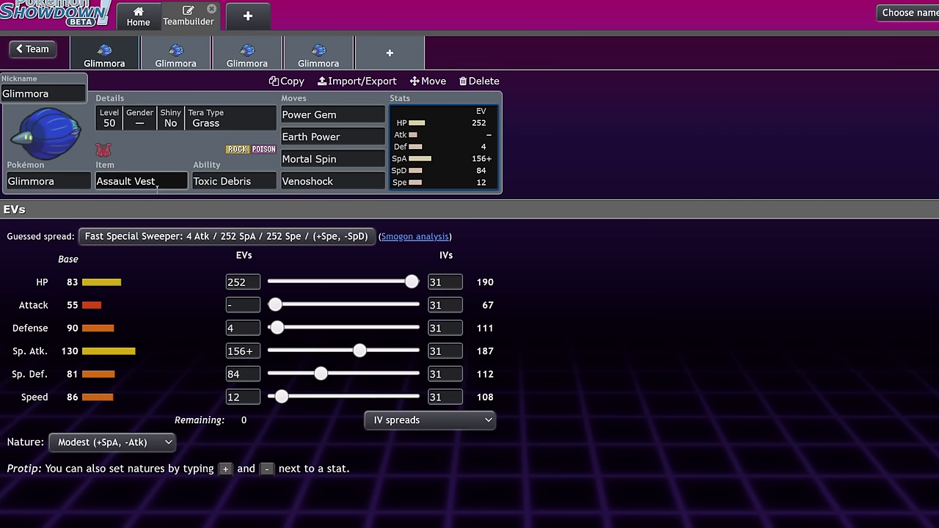
left_click(256, 181)
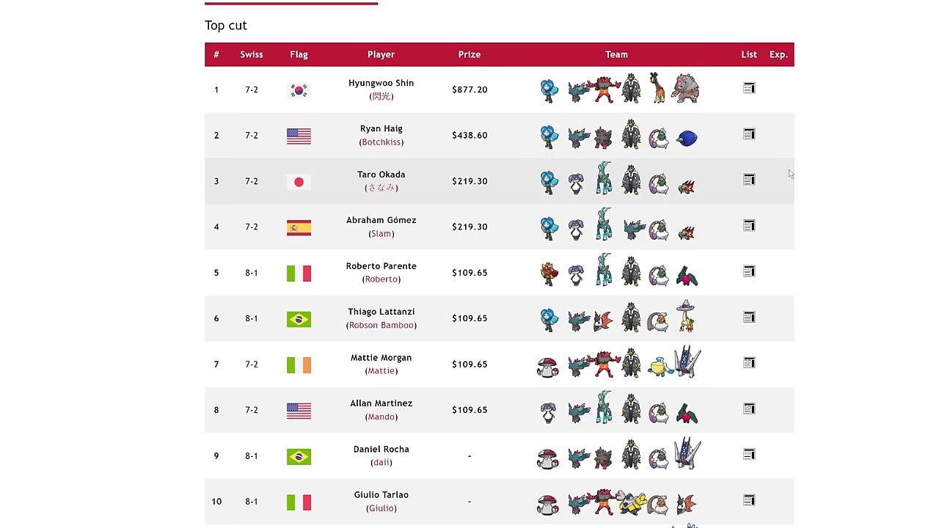
- Examine the top cut table of the Victory Road Winter Challenge for placements and team compositions, including the Glimmora teams
scroll(790, 173, "down", 1)
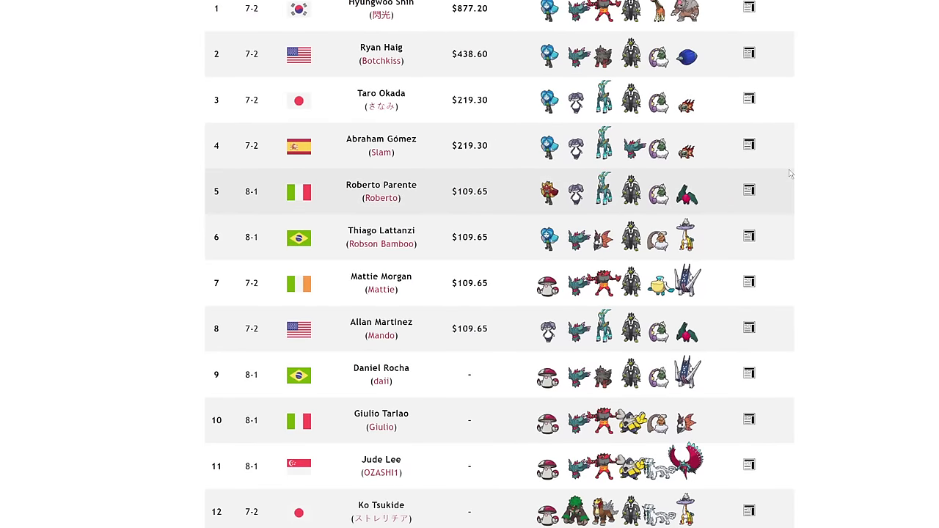
scroll(790, 174, "up", 2)
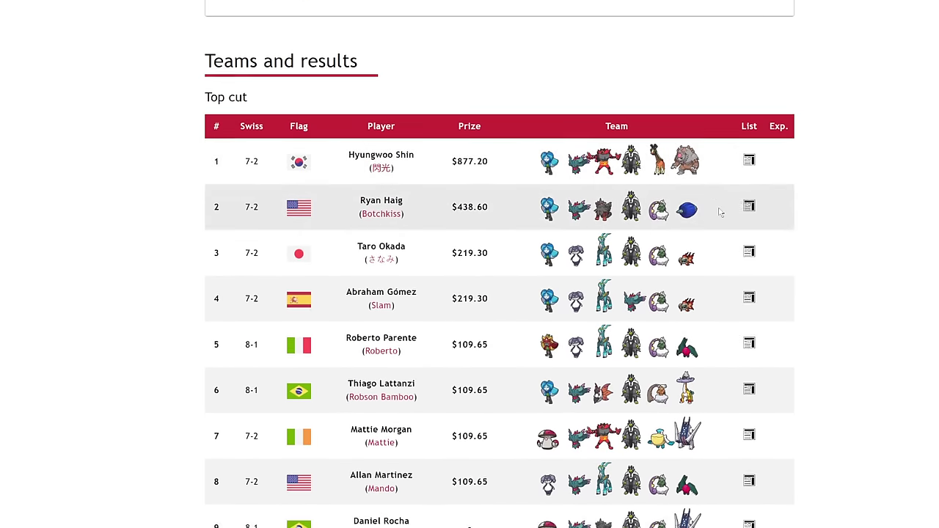
scroll(720, 212, "down", 8)
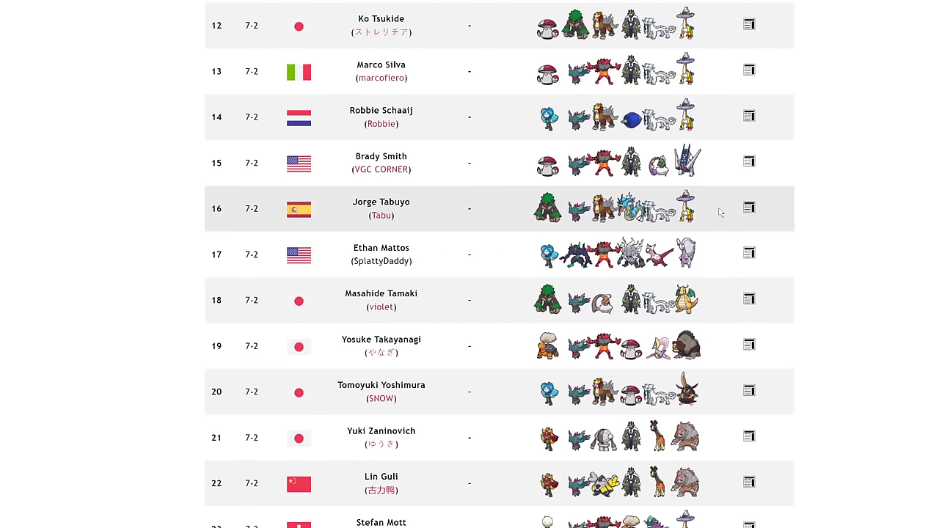
scroll(721, 213, "up", 5)
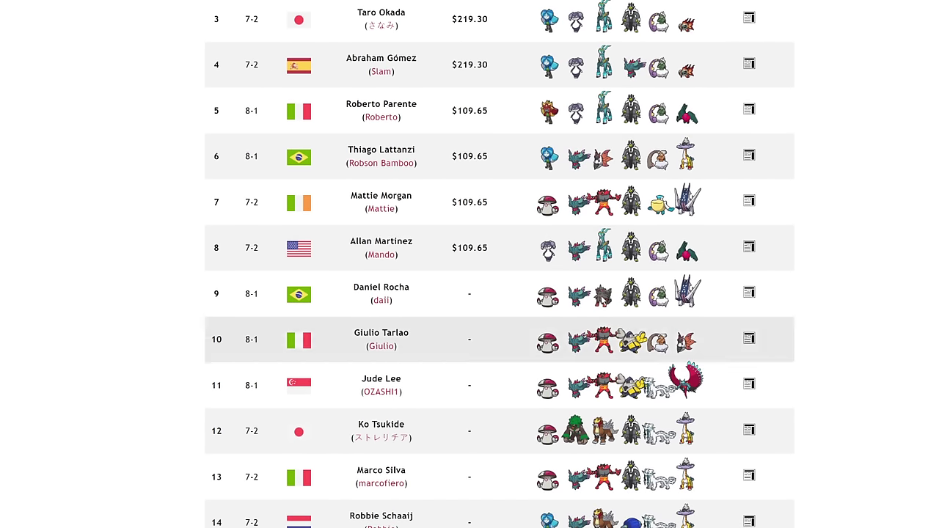
scroll(585, 324, "up", 4)
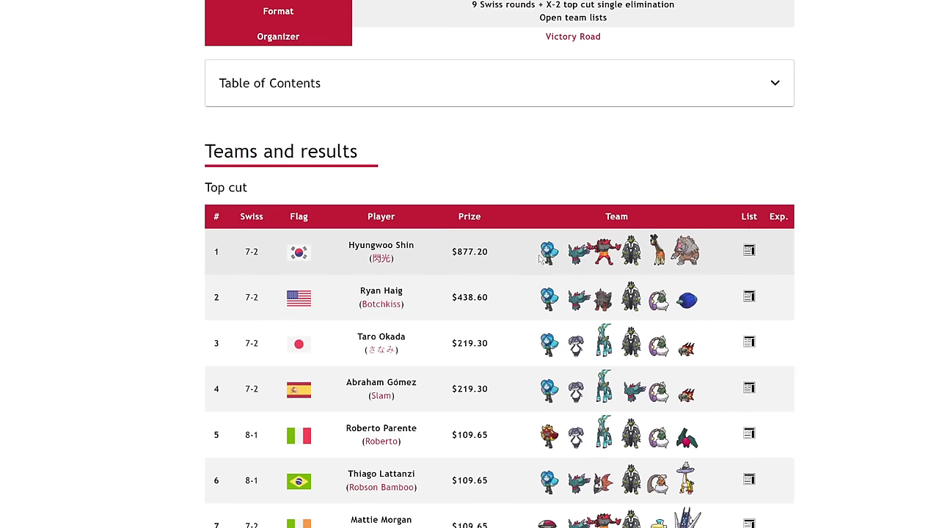
scroll(541, 257, "down", 2)
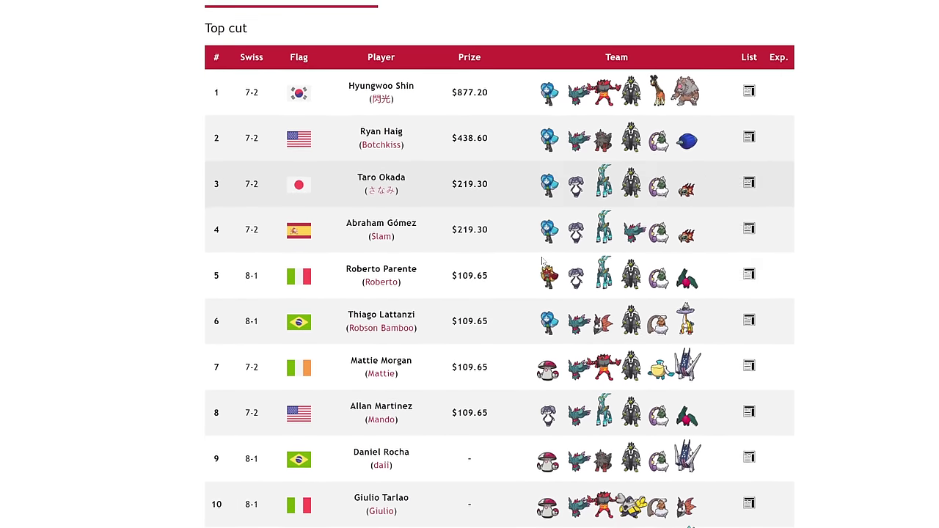
scroll(541, 260, "down", 5)
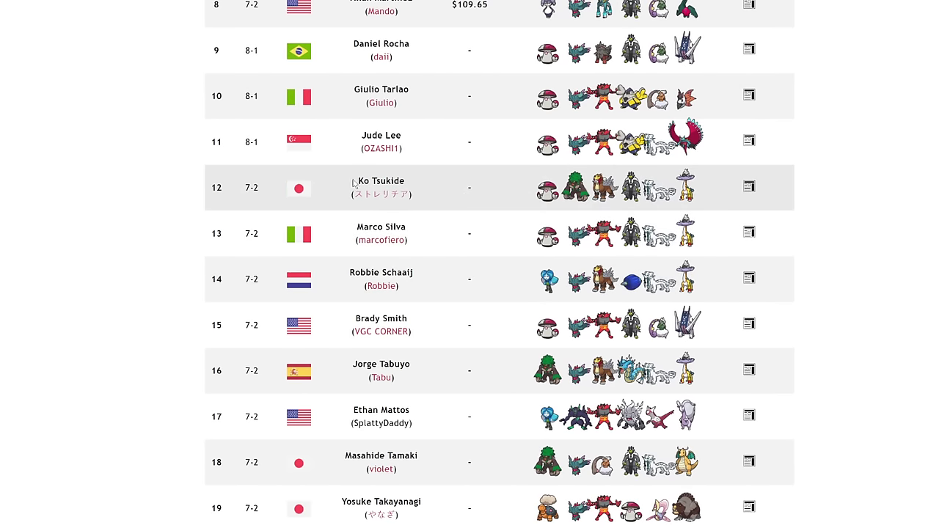
scroll(668, 274, "down", 1)
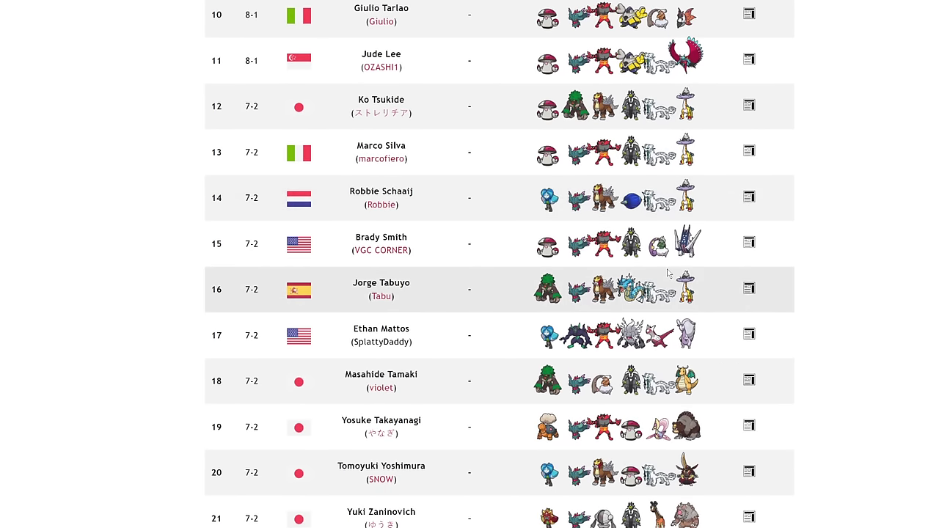
scroll(668, 273, "down", 1)
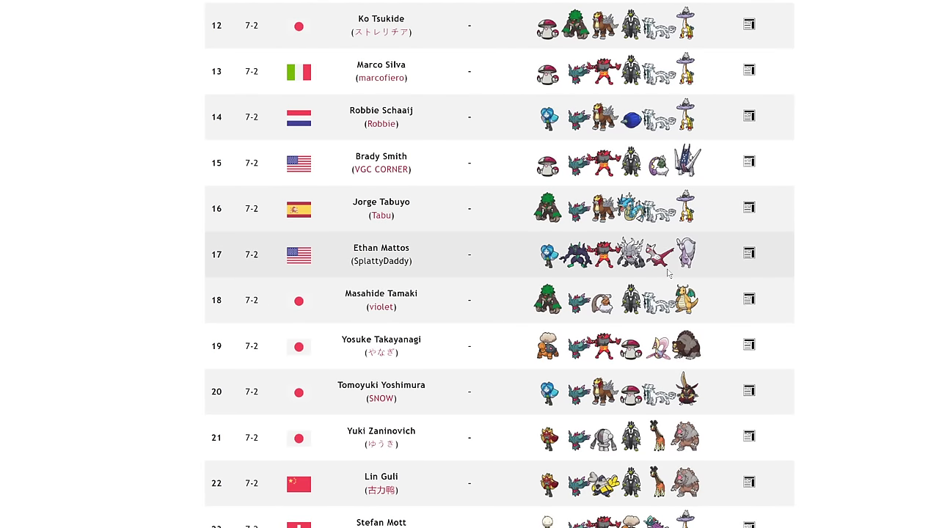
scroll(575, 251, "down", 2)
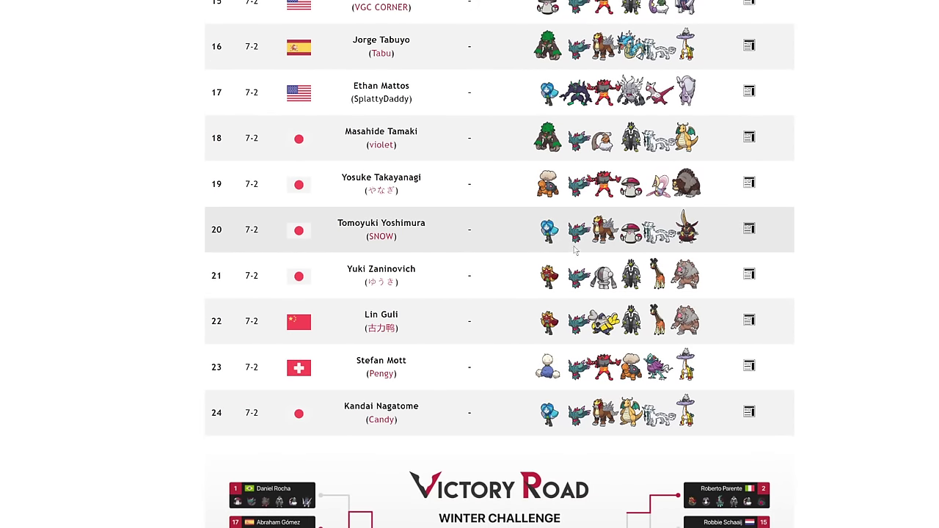
scroll(574, 251, "up", 12)
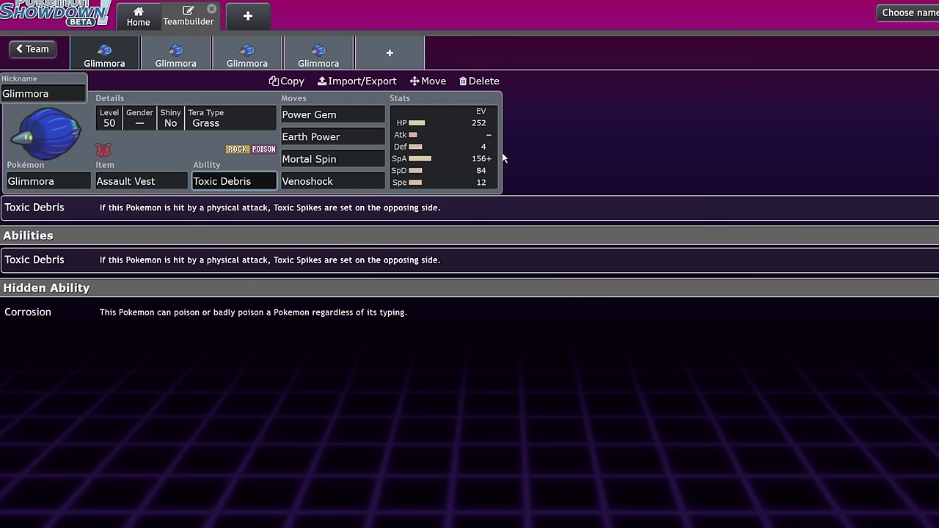
- In the teambuilder, view the Assault Vest Glimmora's EV spread and its Venoshock move details
left_click(432, 152)
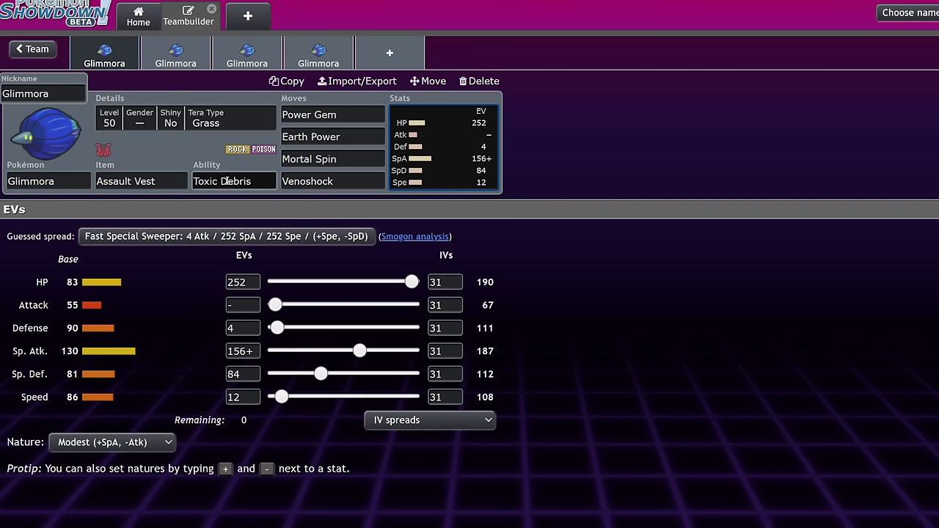
left_click(350, 182)
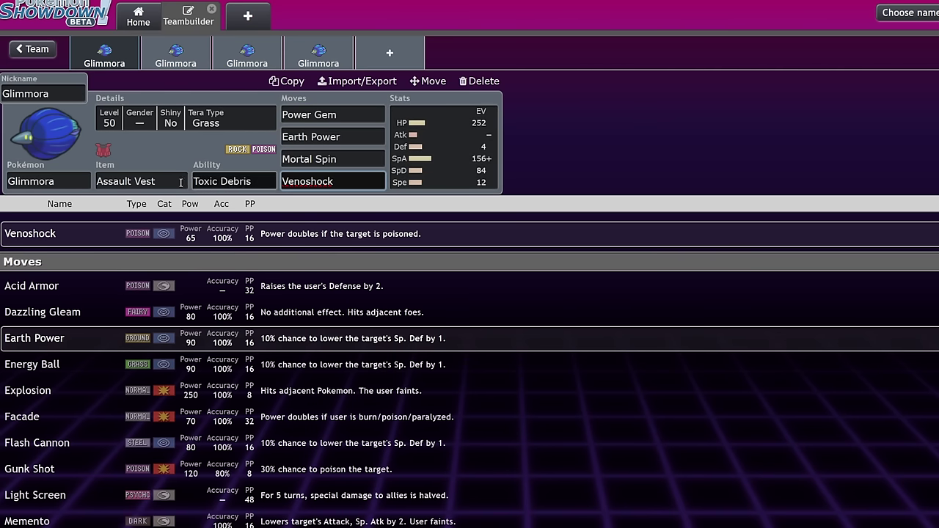
- Try Corrosion as the Assault Vest Glimmora's ability and restore Toxic Debris
left_click(223, 181)
left_click(135, 312)
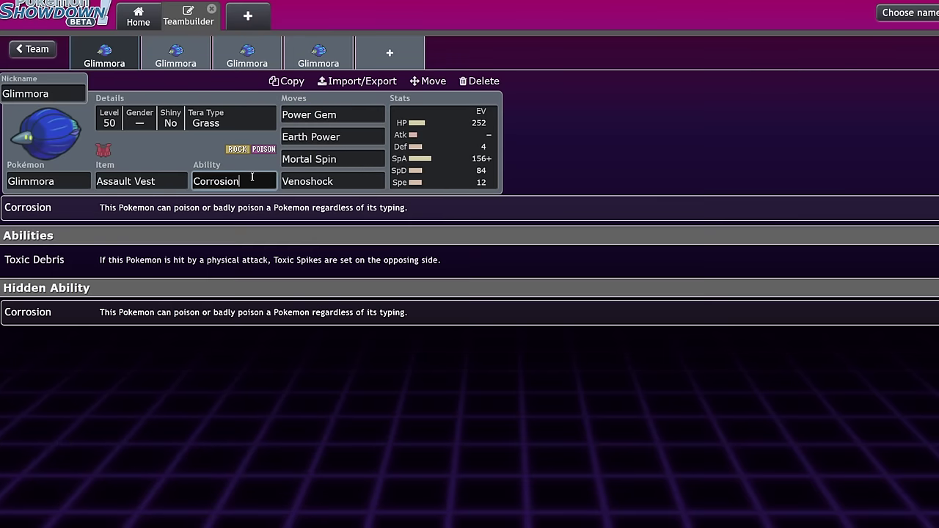
left_click(122, 261)
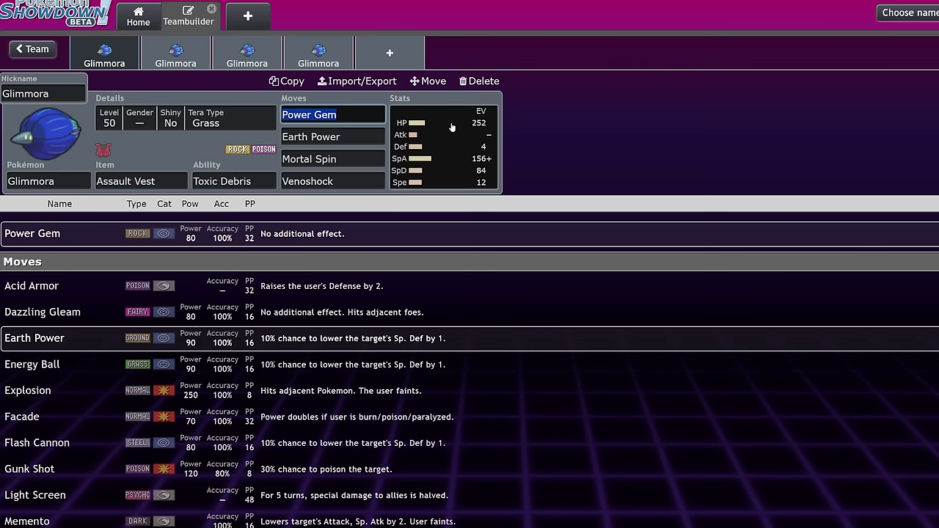
- Review the Assault Vest Glimmora's EVs and the Focus Sash Glimmora's EV spread with its Mortal Spin, Power Gem and Earth Power moves
left_click(452, 127)
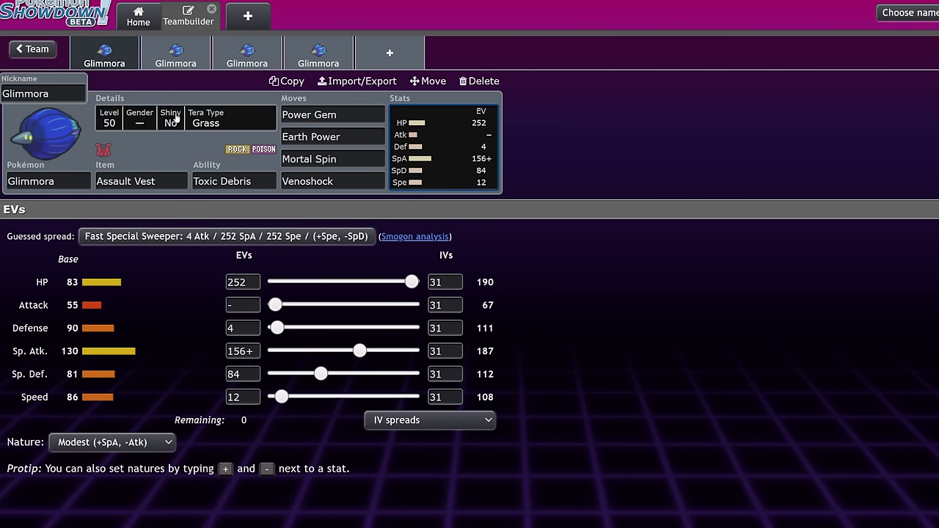
left_click(175, 48)
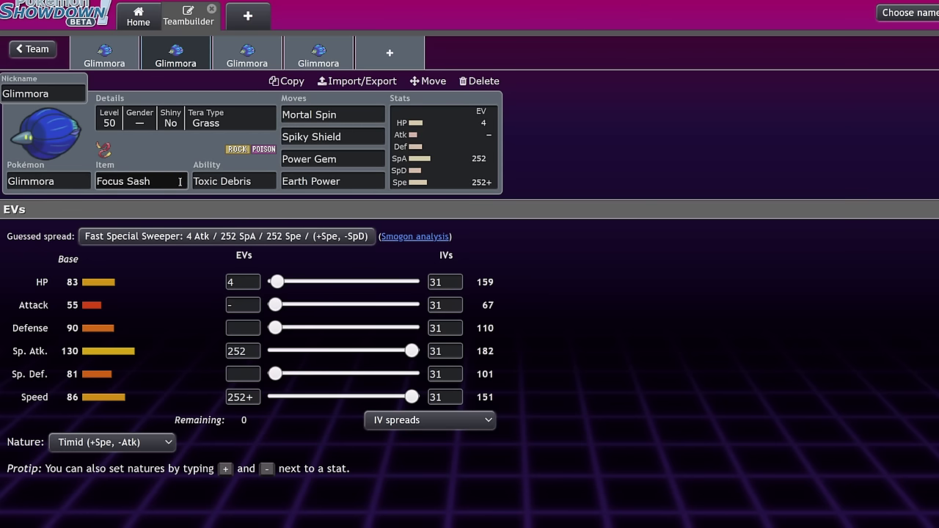
left_click(348, 155)
left_click(364, 180)
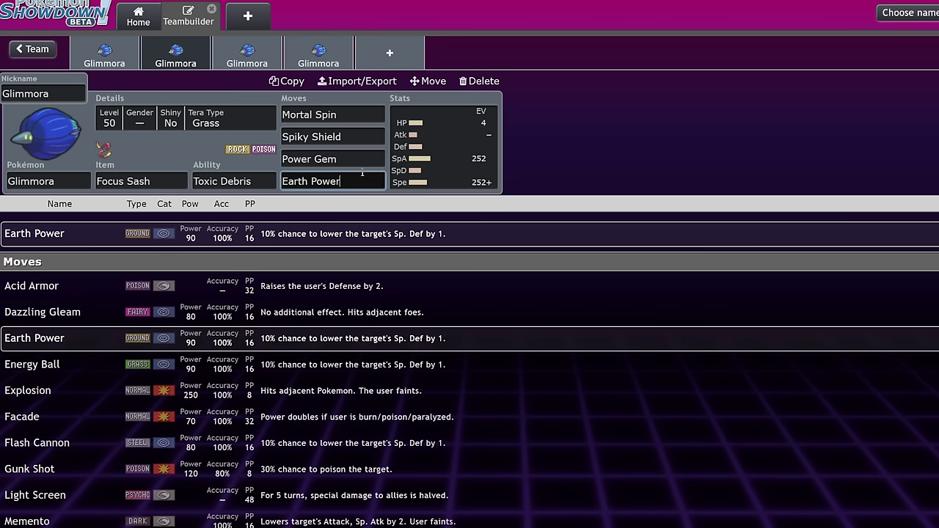
left_click(364, 166)
left_click(366, 175)
left_click(339, 119)
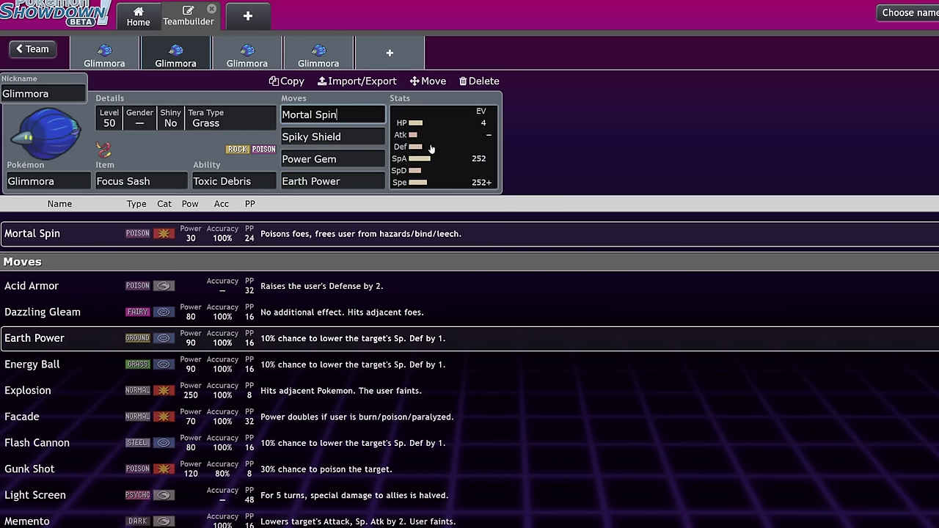
left_click(365, 160)
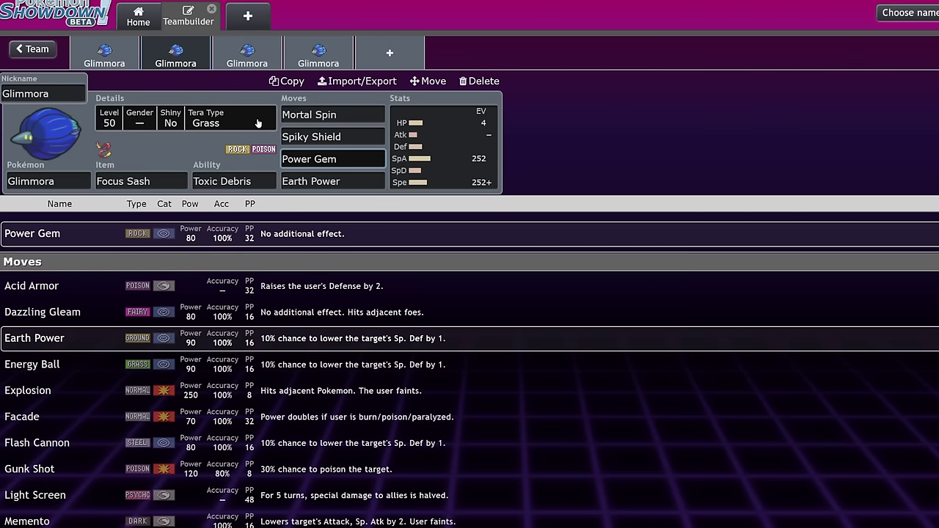
- Leave the Glimmora team and open the Notable Partners team to view its listed Pokémon
left_click(33, 49)
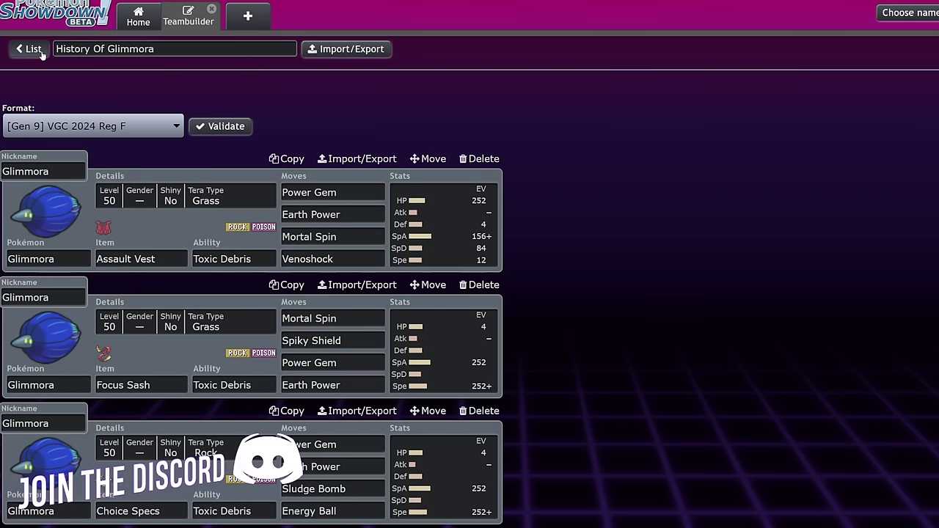
left_click(33, 50)
left_click(242, 235)
scroll(402, 304, "down", 2)
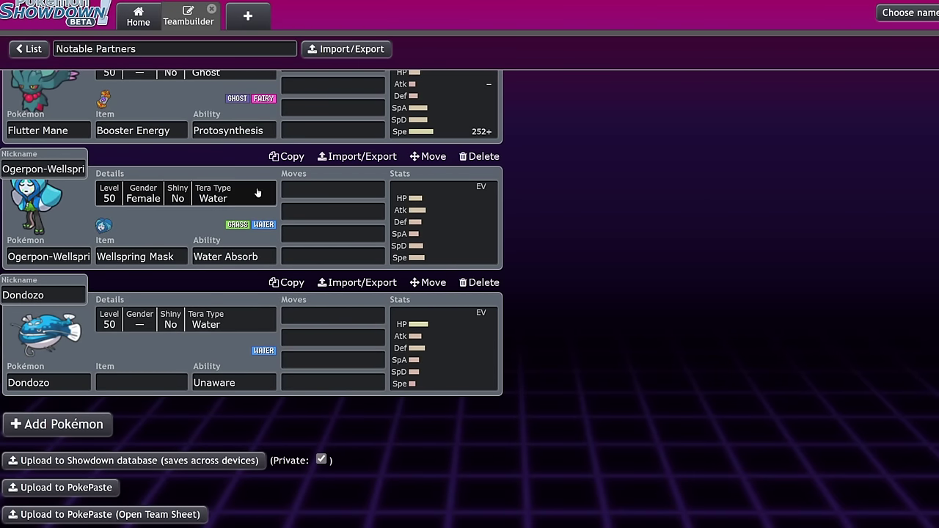
- Return to the team list, search for "glimmor" and open the 2023 Portland Regionals Open Team List team
left_click(20, 48)
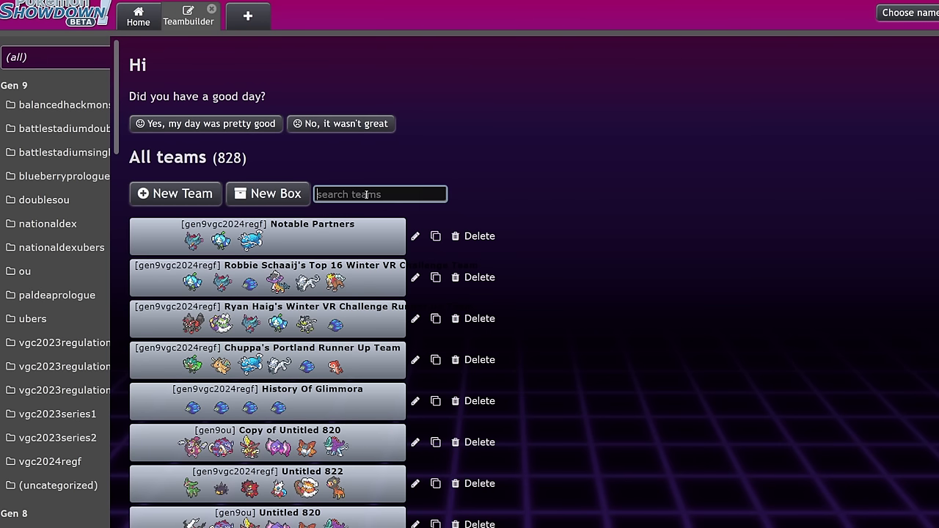
left_click(367, 195)
type("glimmora")
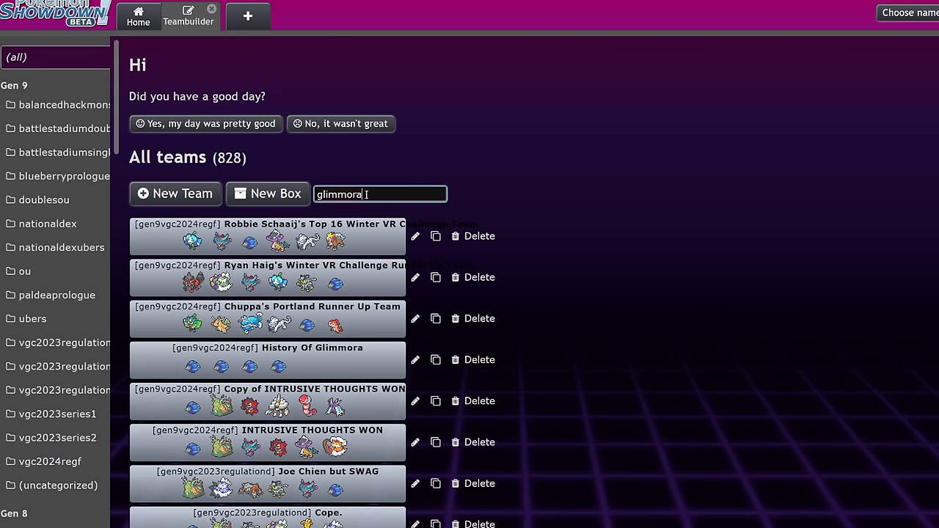
key("BackSpace")
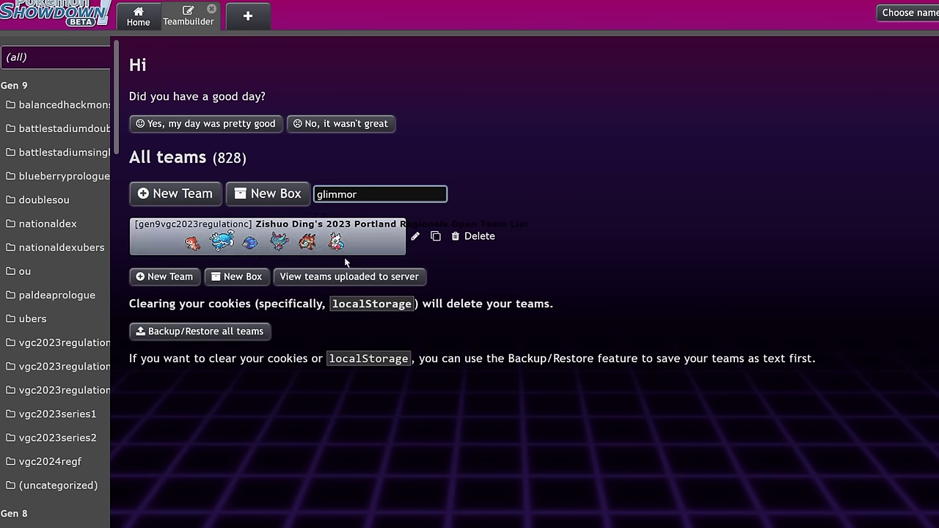
left_click(344, 249)
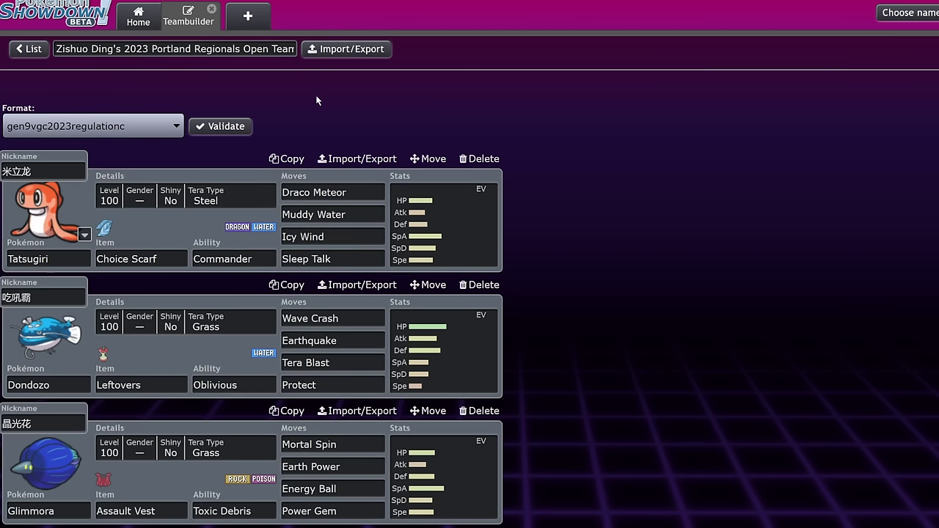
- Look over all six Pokémon sets on the 2023 Portland Regionals team, from Tatsugiri to Iron Bundle
scroll(316, 95, "down", 3)
scroll(321, 113, "up", 3)
scroll(323, 112, "down", 6)
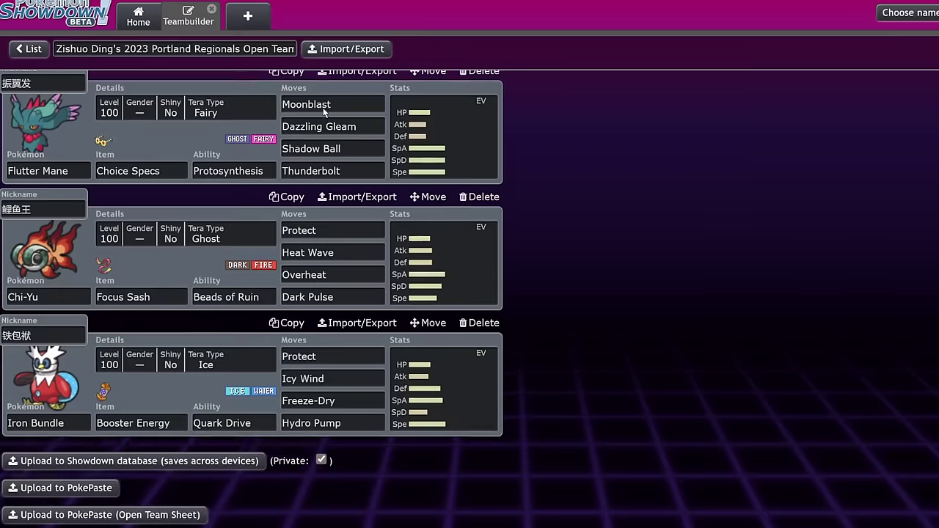
scroll(349, 209, "up", 5)
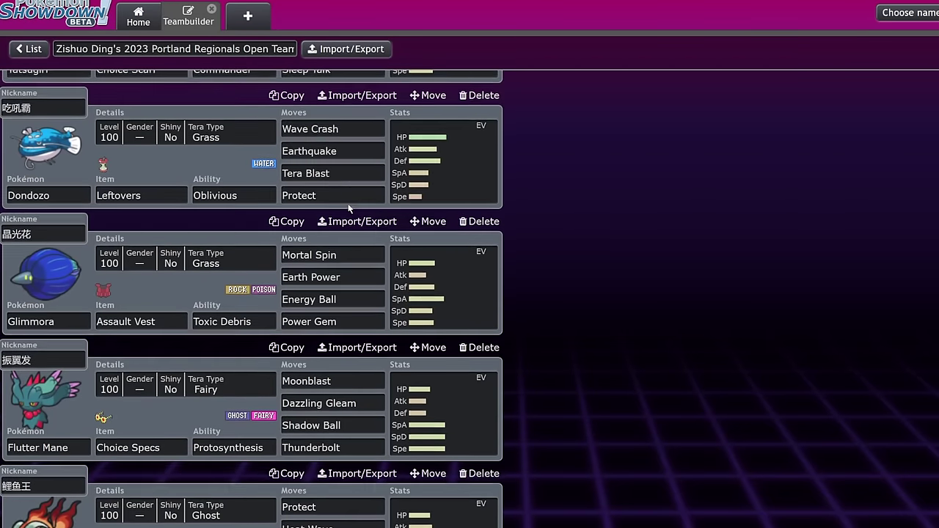
scroll(349, 209, "up", 2)
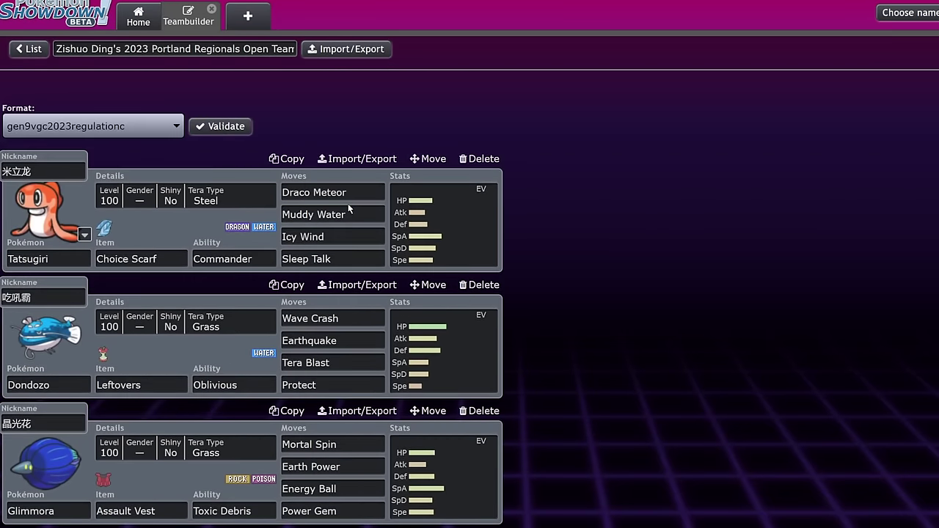
- View the Portland team's individual Tatsugiri, Glimmora, Dondozo and Chi-Yu sets, returning to Glimmora and Dondozo for comparison
left_click(440, 220)
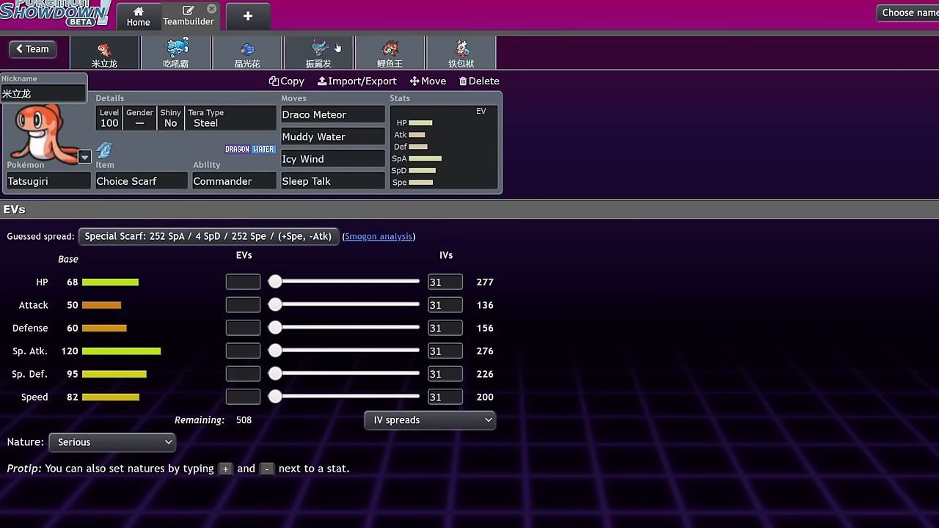
left_click(238, 58)
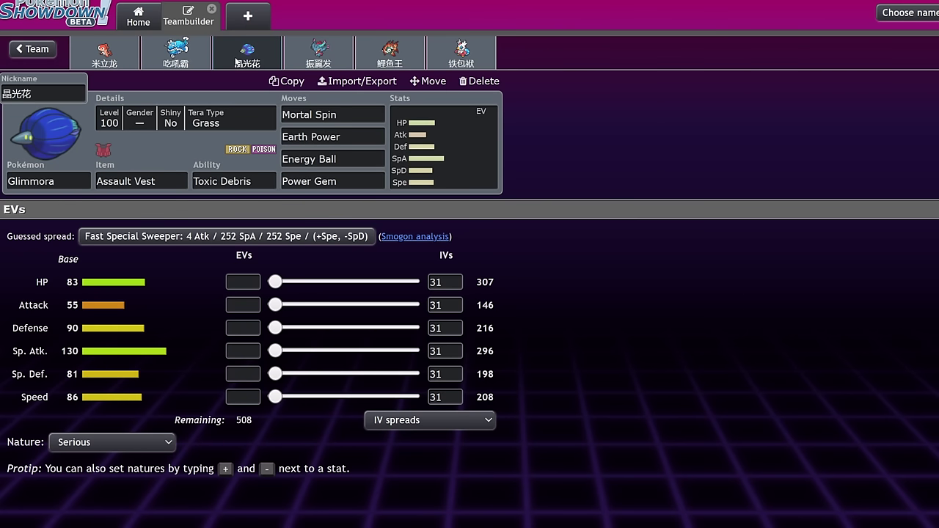
left_click(136, 49)
left_click(143, 48)
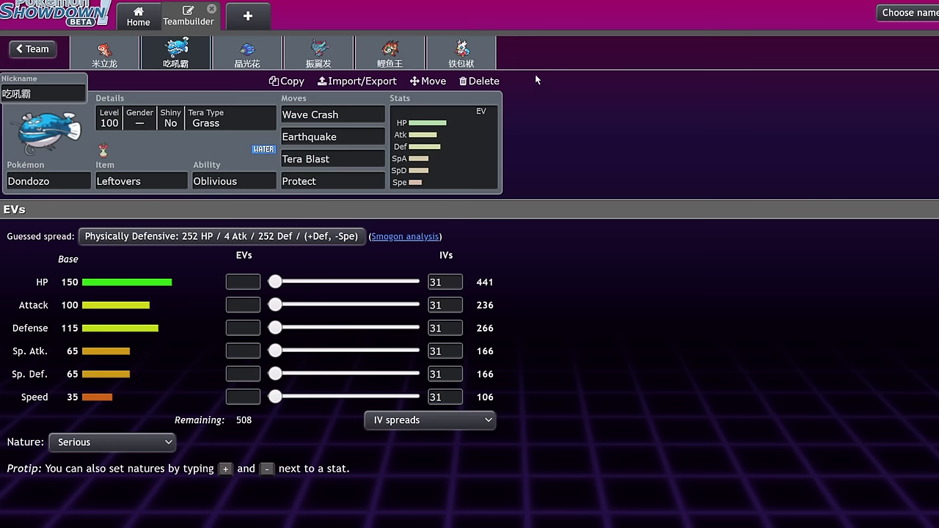
left_click(411, 51)
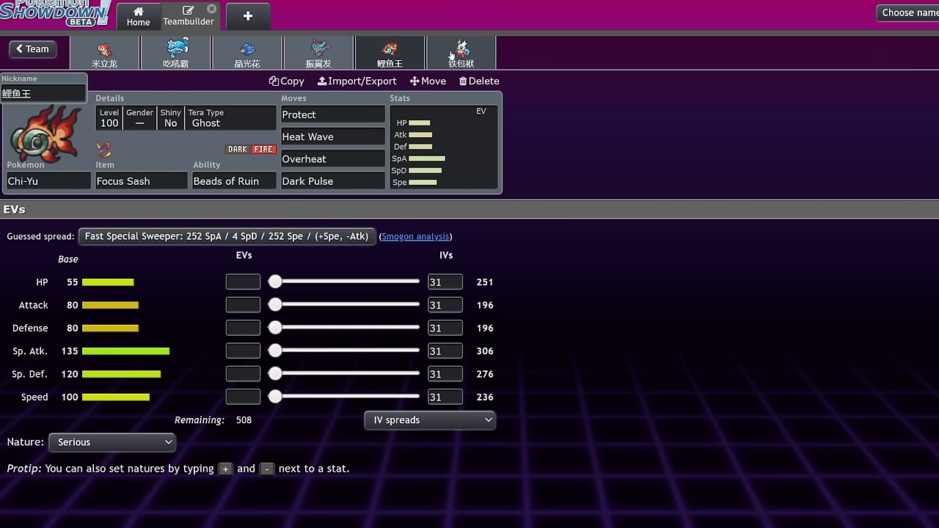
left_click(247, 52)
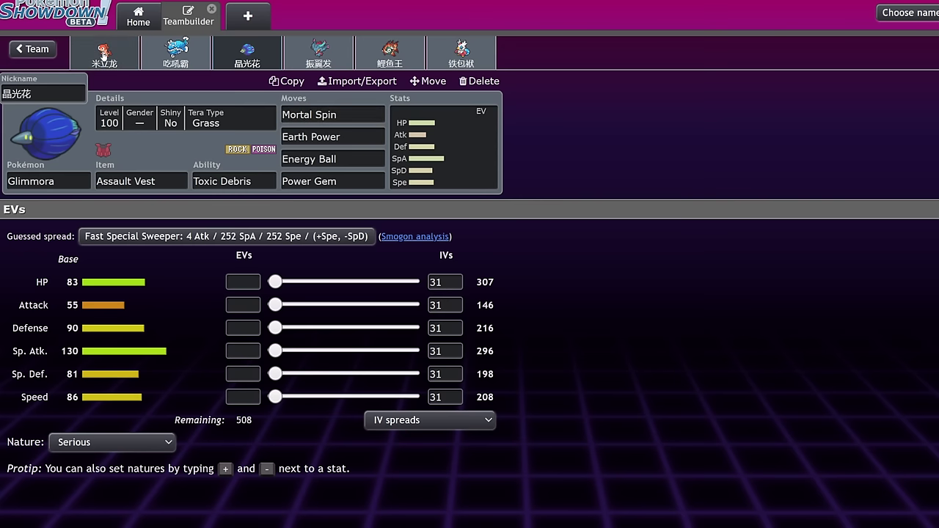
left_click(174, 51)
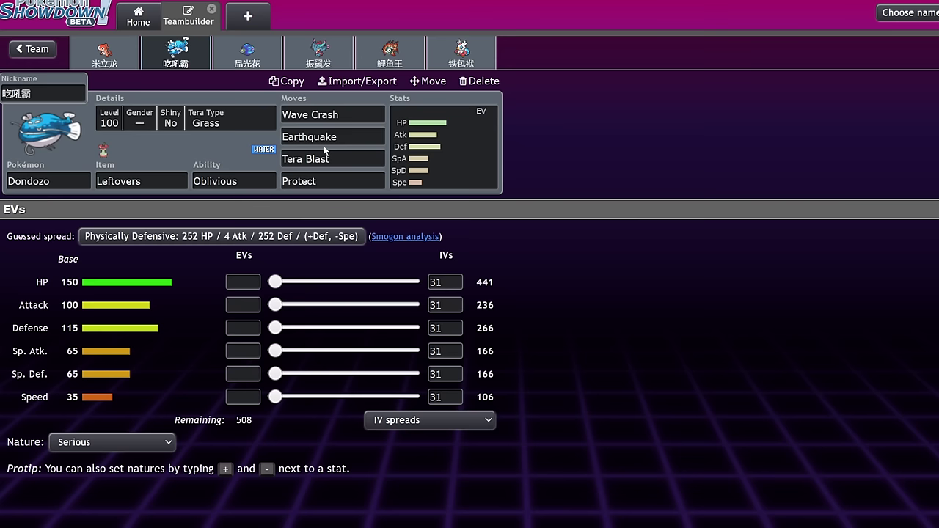
- Leave the Portland team, clear the team search and open the History Of Glimmora team
left_click(33, 49)
left_click(29, 49)
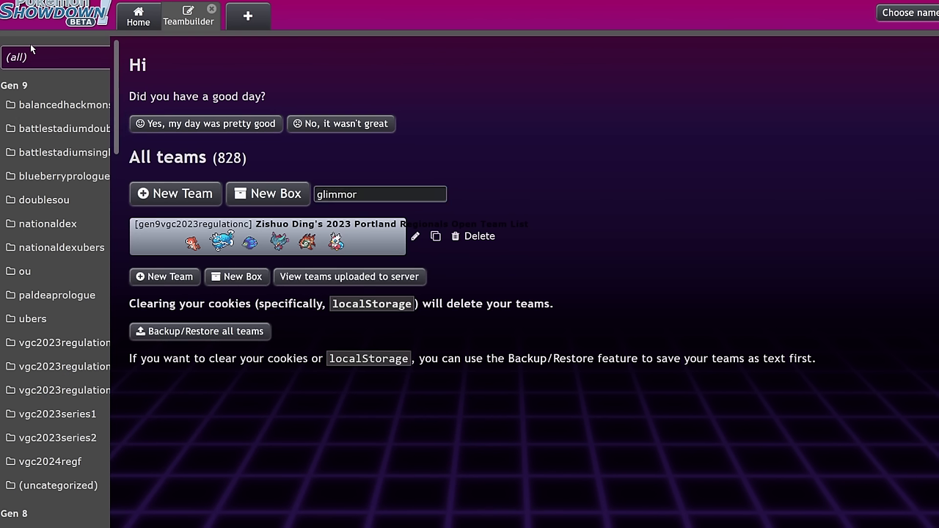
left_click(375, 187)
key("ctrl+a")
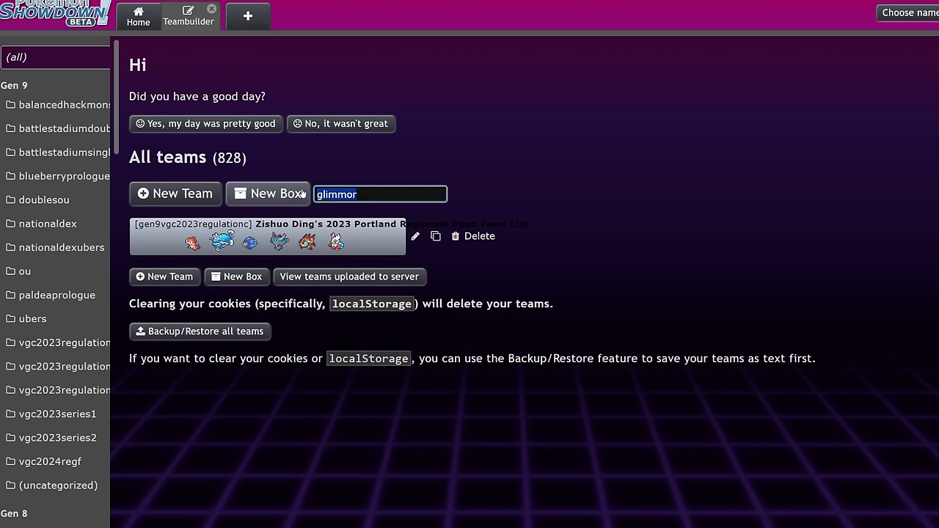
key("BackSpace")
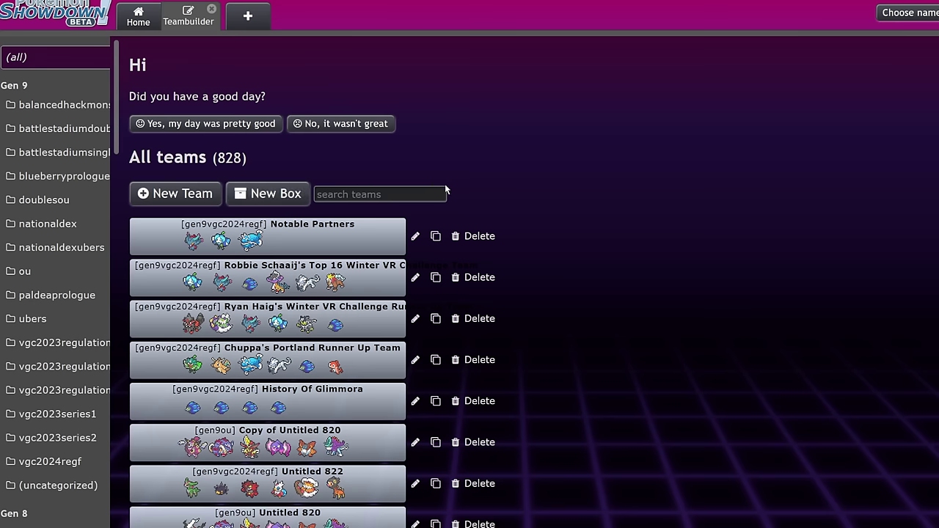
left_click(327, 391)
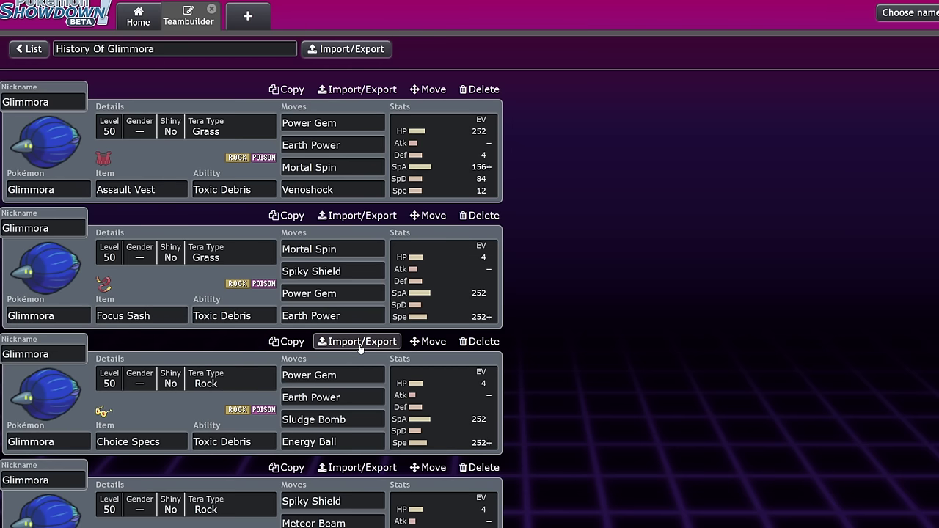
- Review the Choice Specs Glimmora's ability and the Power Herb Glimmora's Meteor Beam details and EV spread
scroll(248, 389, "down", 1)
left_click(232, 373)
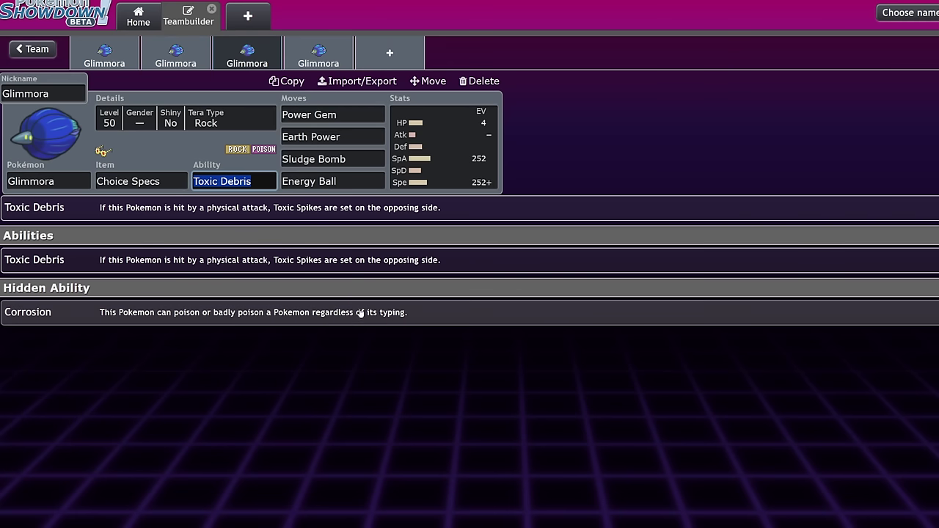
left_click(309, 64)
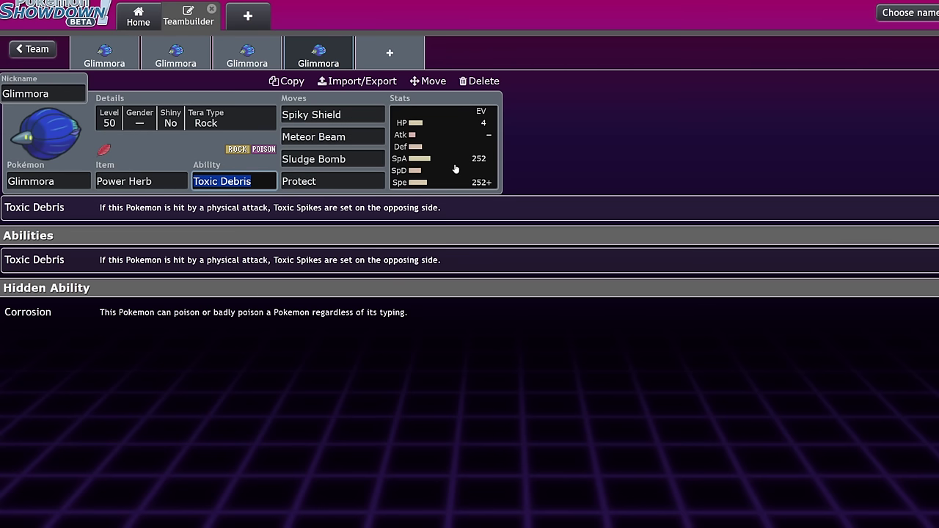
left_click(375, 136)
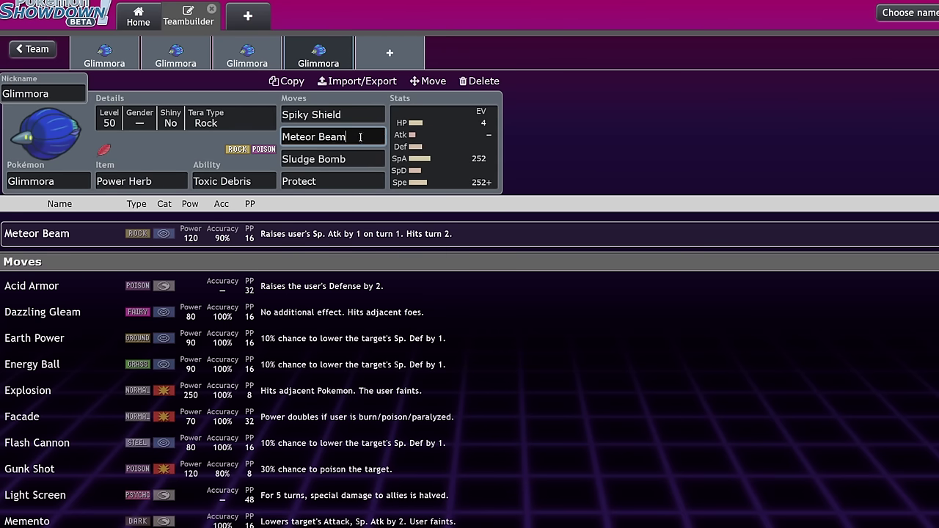
left_click(441, 169)
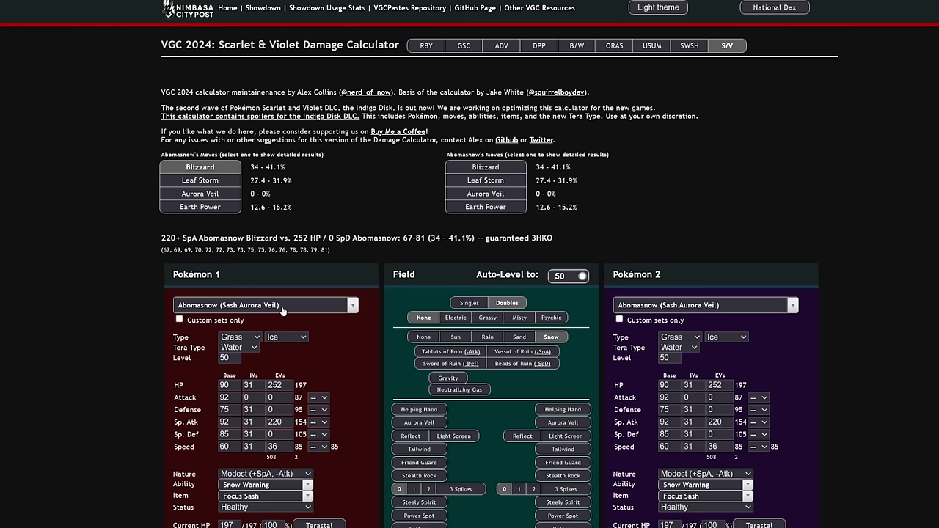
- In the VGC 2024 damage calculator, load Glimmora's Meteor Beam Set as Pokémon 1
left_click(283, 308)
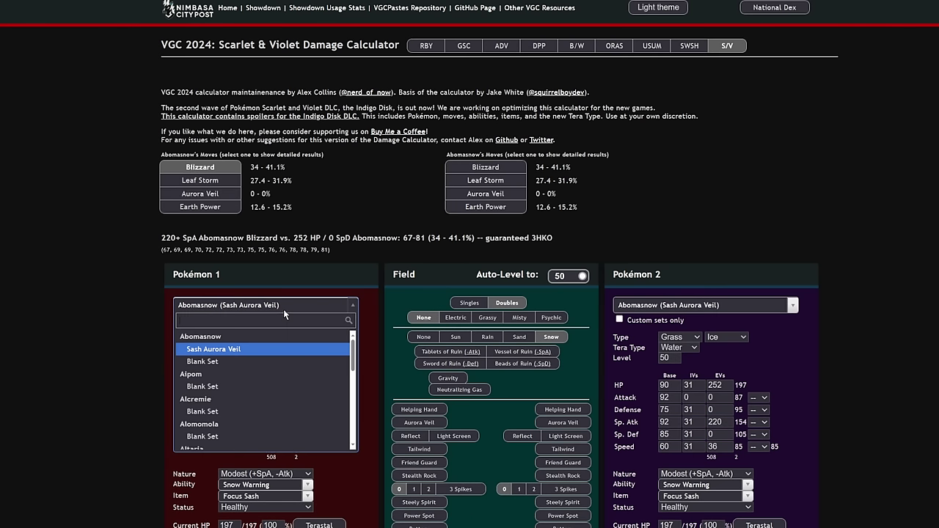
type("glimm")
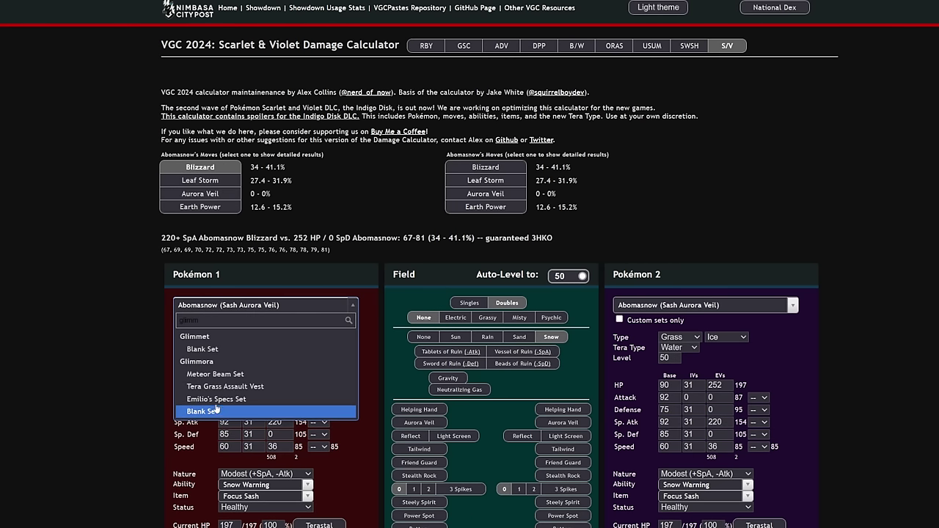
left_click(229, 377)
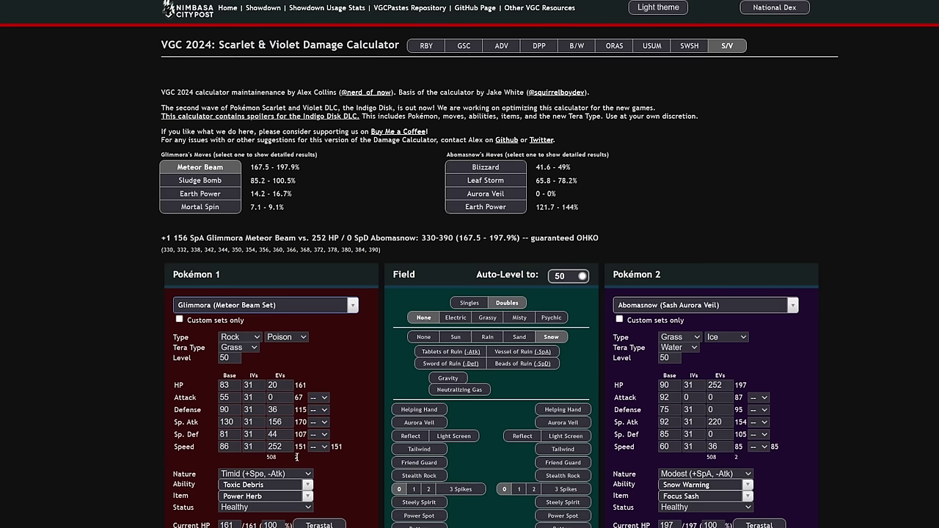
- Set Glimmora's EVs to 252 Sp. Atk, 0 Sp. Def, 0 Defense and 4 HP
double_click(282, 422)
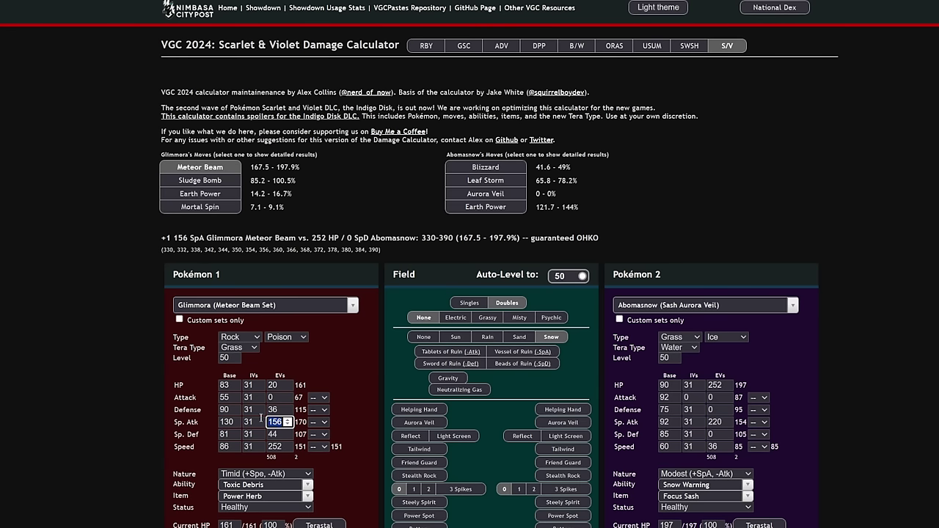
type("252")
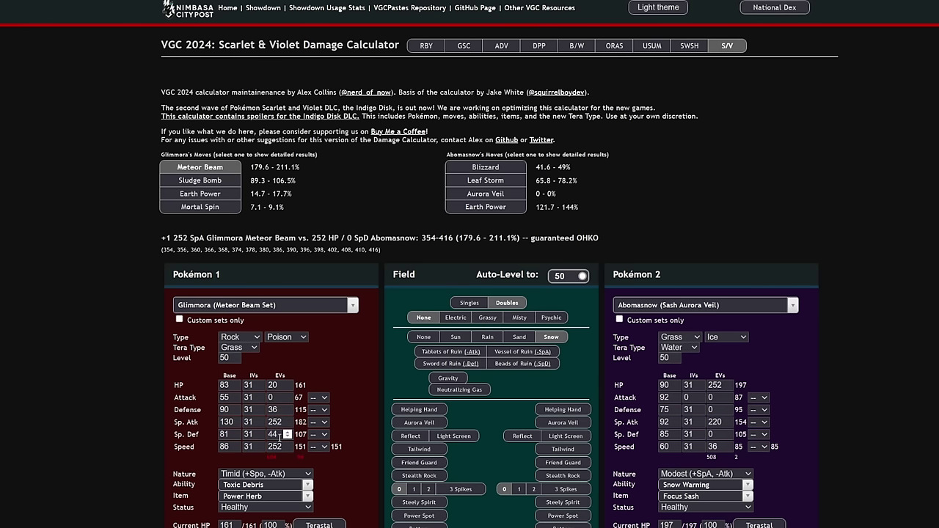
double_click(273, 434)
type("0")
double_click(276, 409)
type("0")
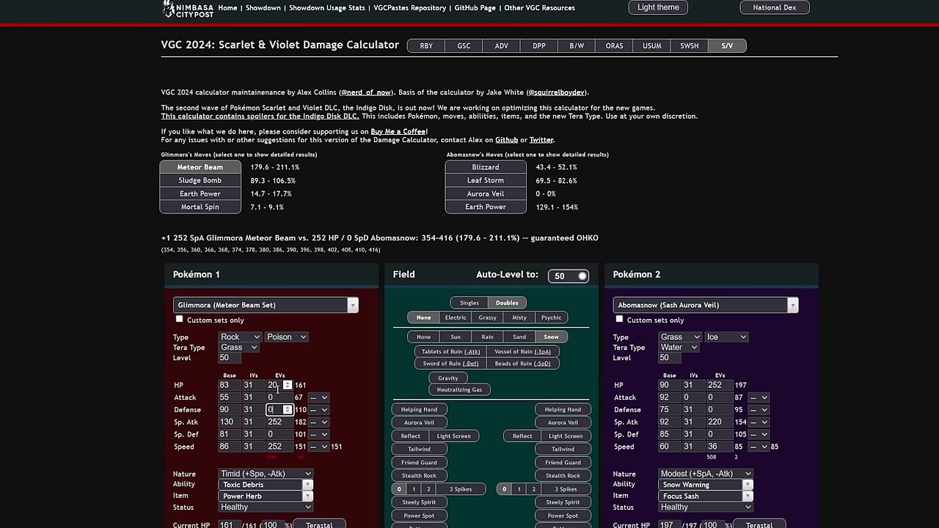
double_click(276, 385)
key("BackSpace")
type("0")
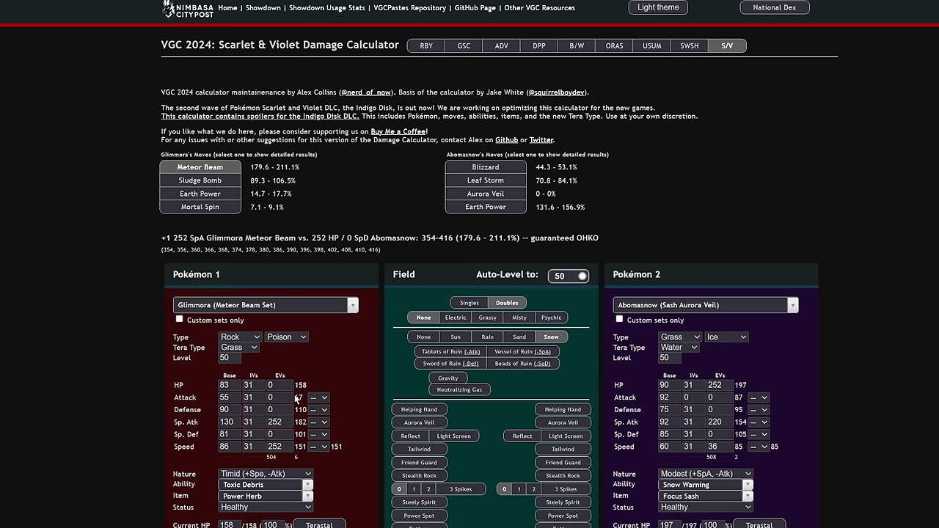
left_click(276, 385)
left_click(287, 383)
- Load Flutter Mane's Bulky SpAtk Booster Energy set as Pokémon 2 and set its HP EVs to 4
left_click(650, 307)
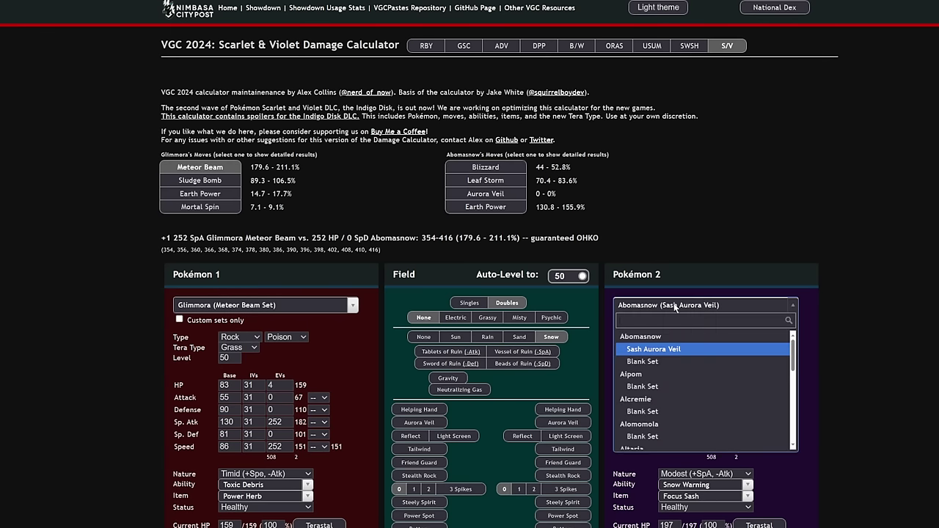
type("flutt")
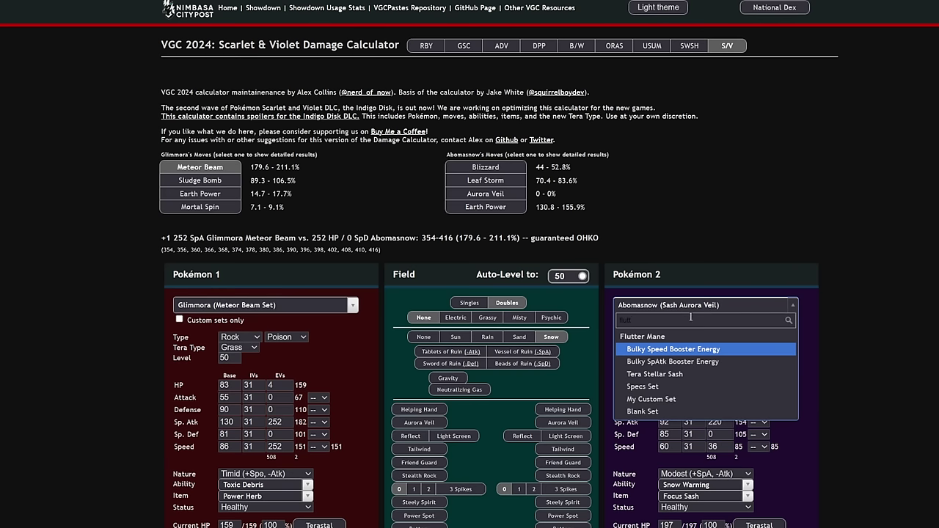
left_click(694, 361)
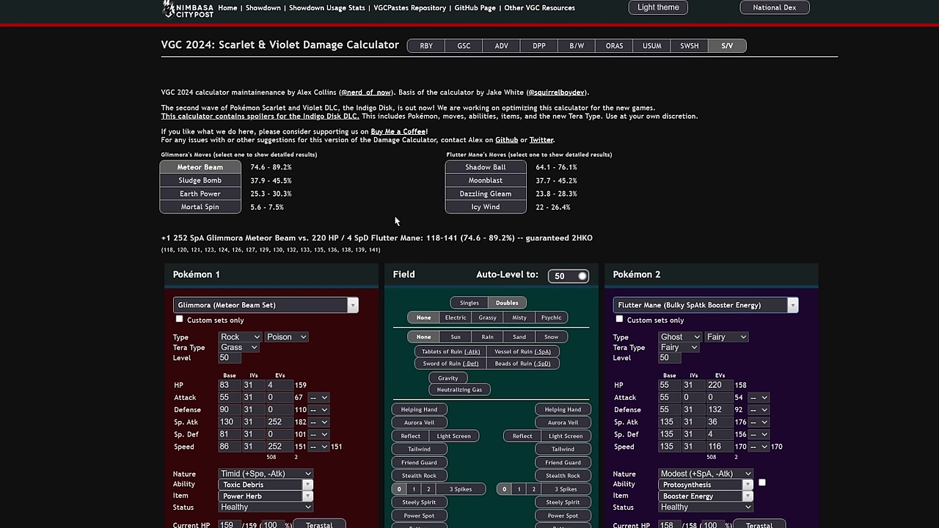
double_click(716, 384)
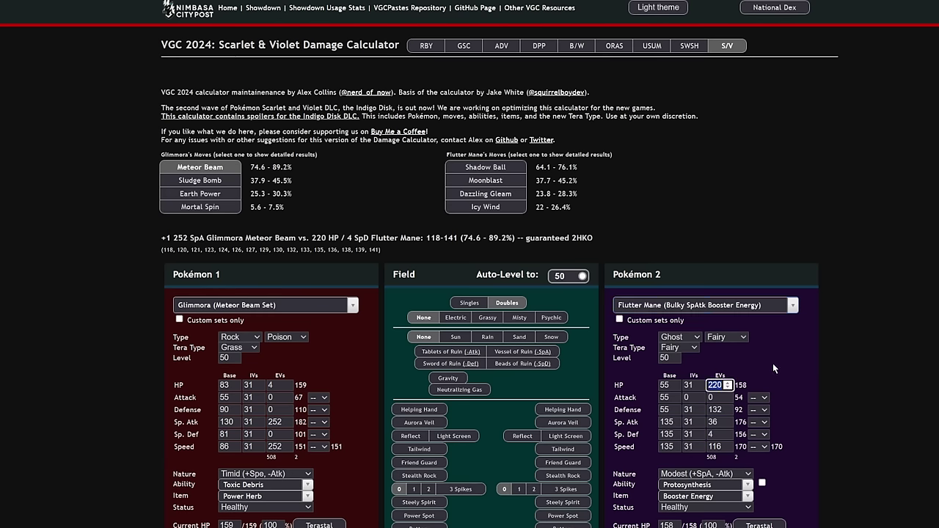
type("4")
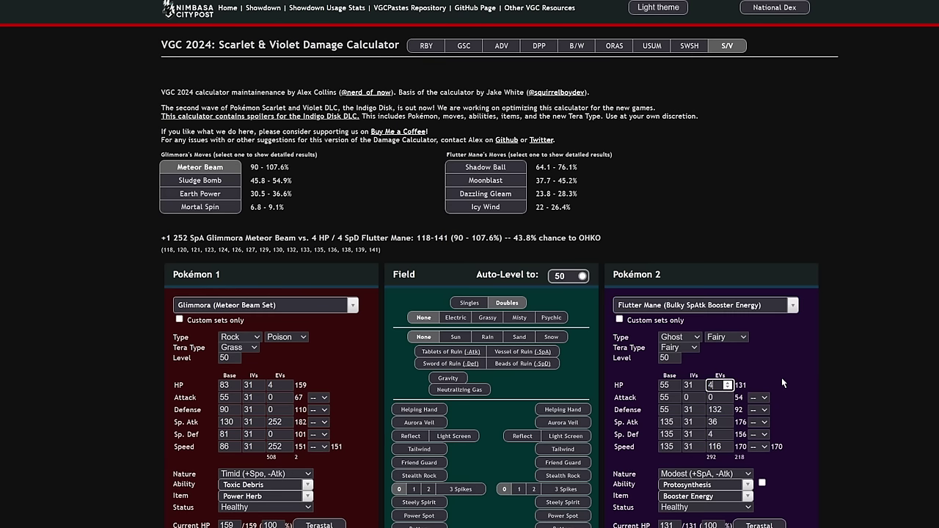
left_click(782, 375)
- Replace Pokémon 2 with Incineroar's Ol' Reliable Bulky Sitrus set
left_click(723, 306)
type("inf")
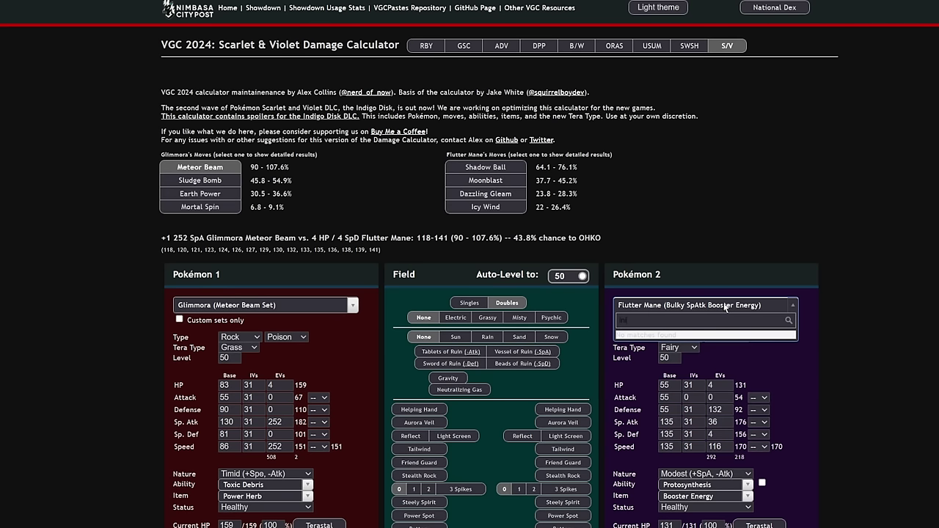
key("BackSpace")
type("c")
key("Return")
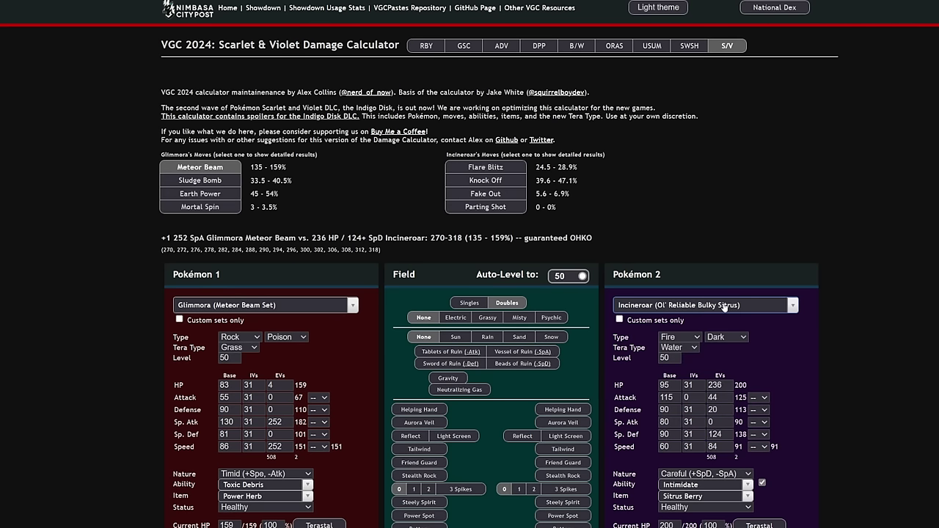
- Replace Pokémon 2 with Amoonguss's Sitrus Berry Set
left_click(723, 307)
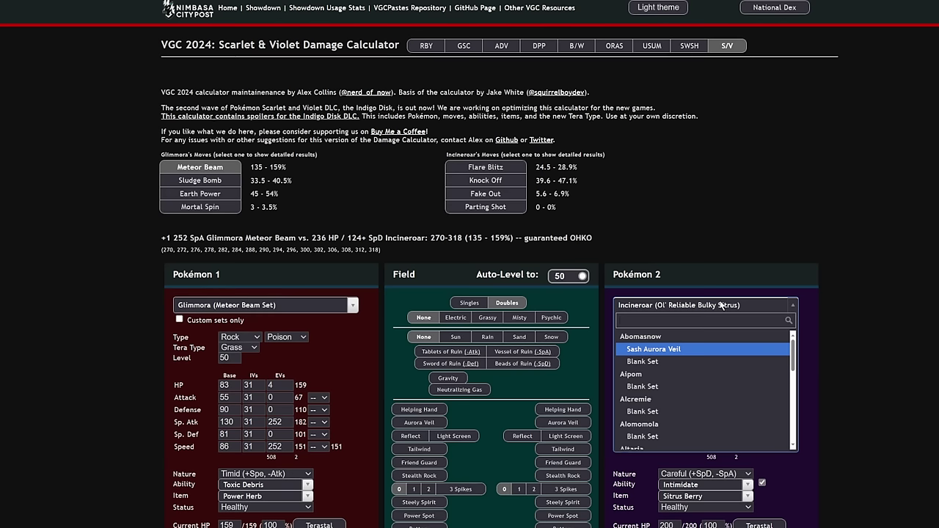
type("moo")
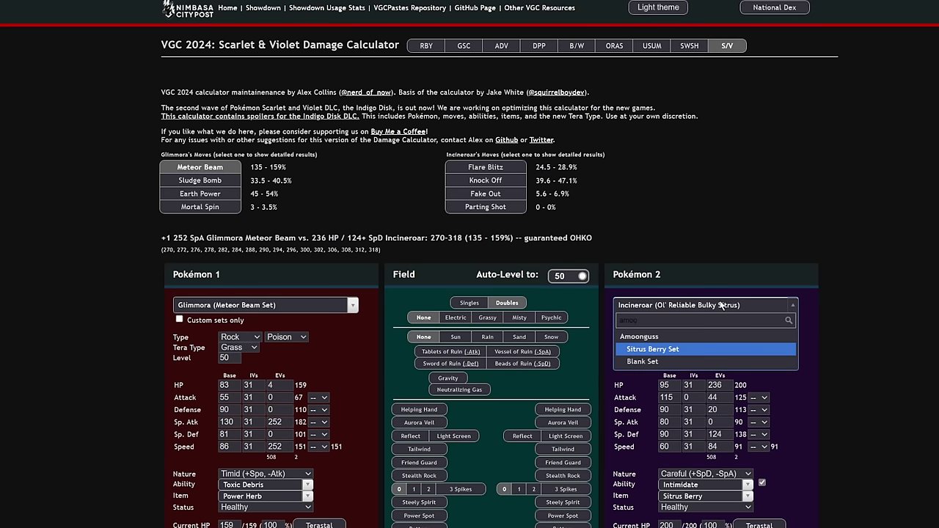
left_click(669, 351)
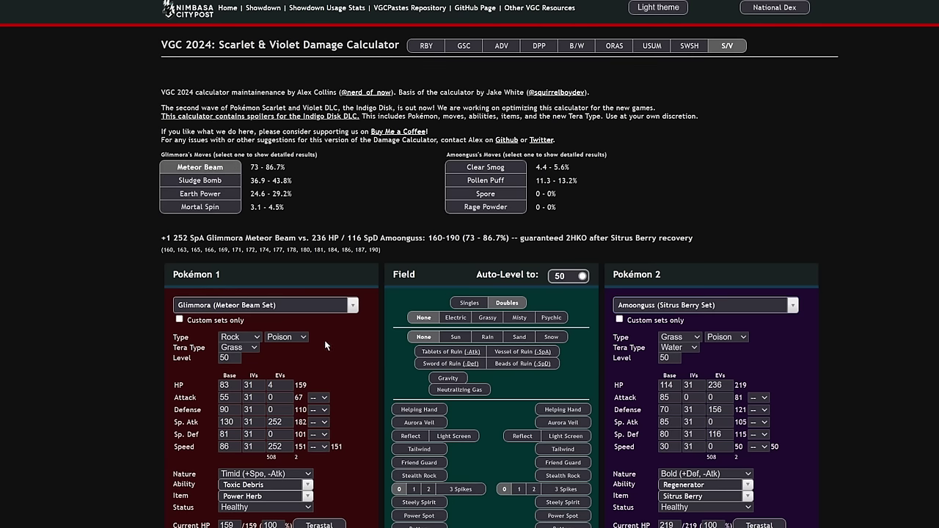
- Raise Glimmora's Sp. Atk stage to +1 and select Sludge Bomb for the detailed damage result against Amoonguss
left_click(320, 421)
left_click(320, 411)
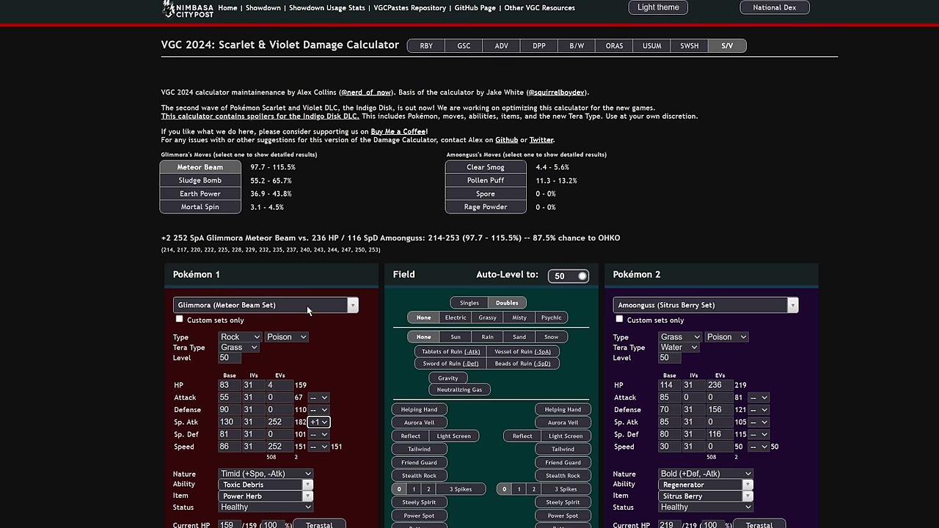
left_click(226, 181)
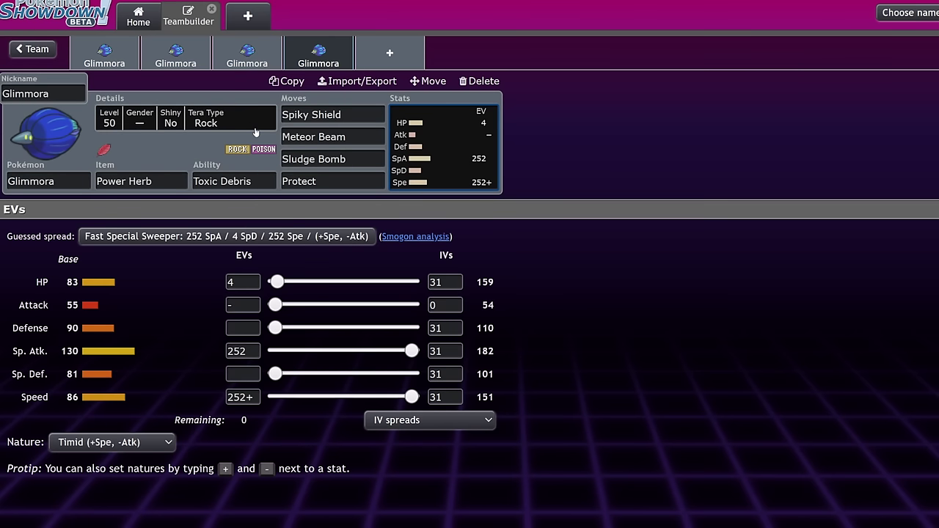
- In the Pokémon Showdown teambuilder, compare the first and fourth Glimmora sets, then return to the list of teams
left_click(126, 54)
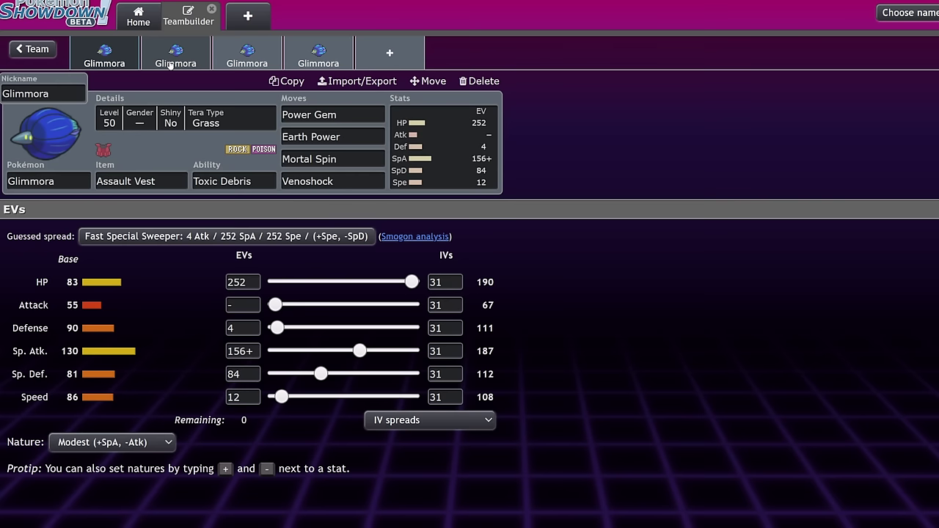
left_click(335, 54)
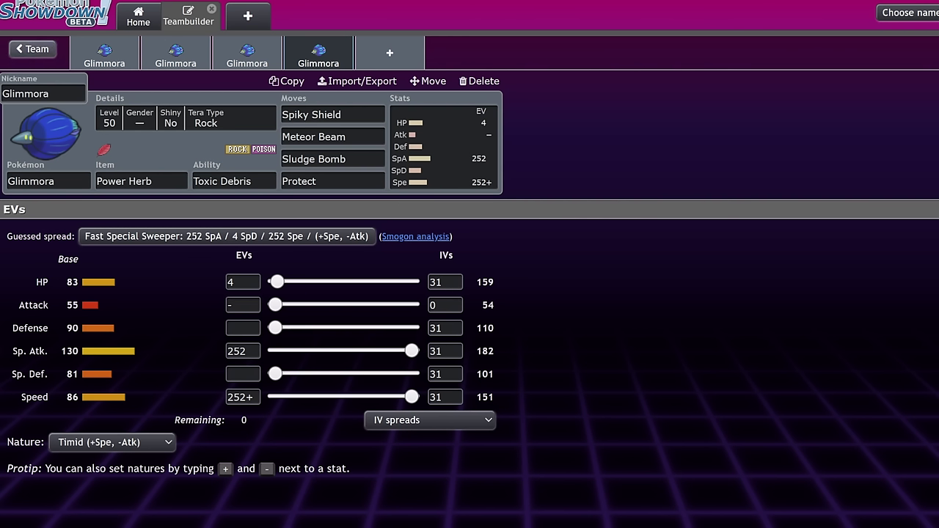
left_click(33, 49)
left_click(29, 49)
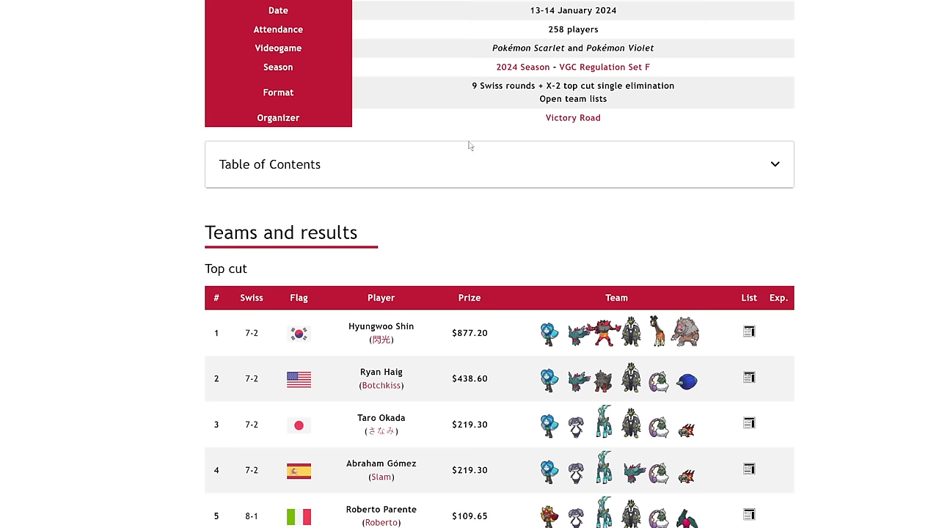
- On the Victory Road page for the 13-14 January 2024 tournament, examine the top cut teams for Glimmora
scroll(480, 146, "down", 1)
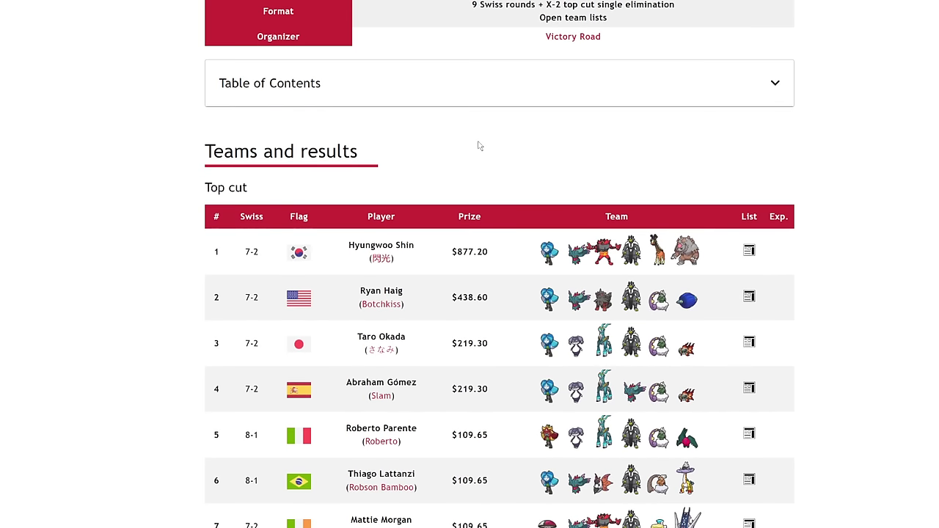
scroll(421, 314, "down", 5)
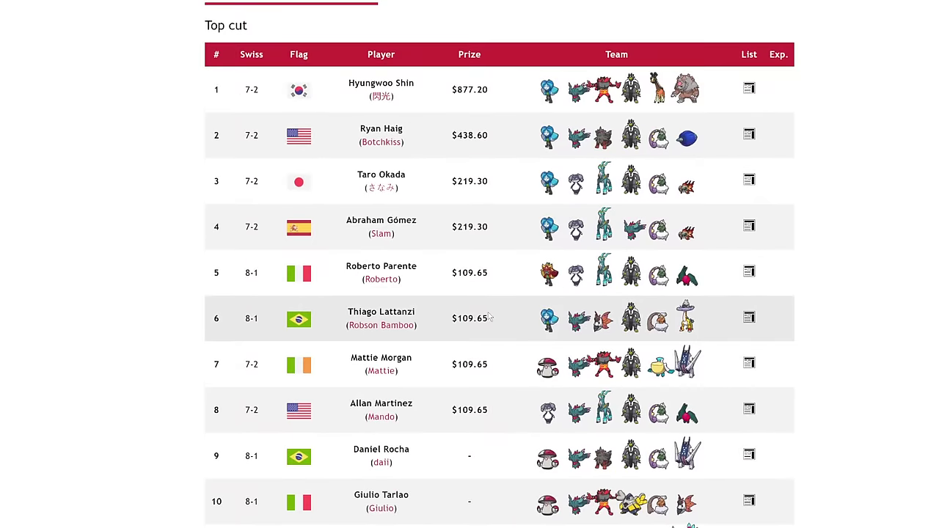
scroll(489, 317, "down", 2)
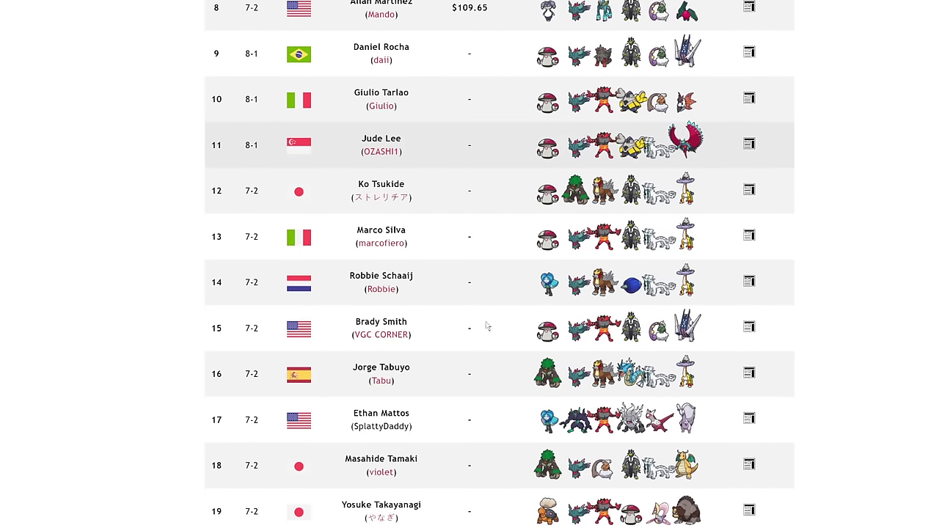
scroll(486, 88, "up", 6)
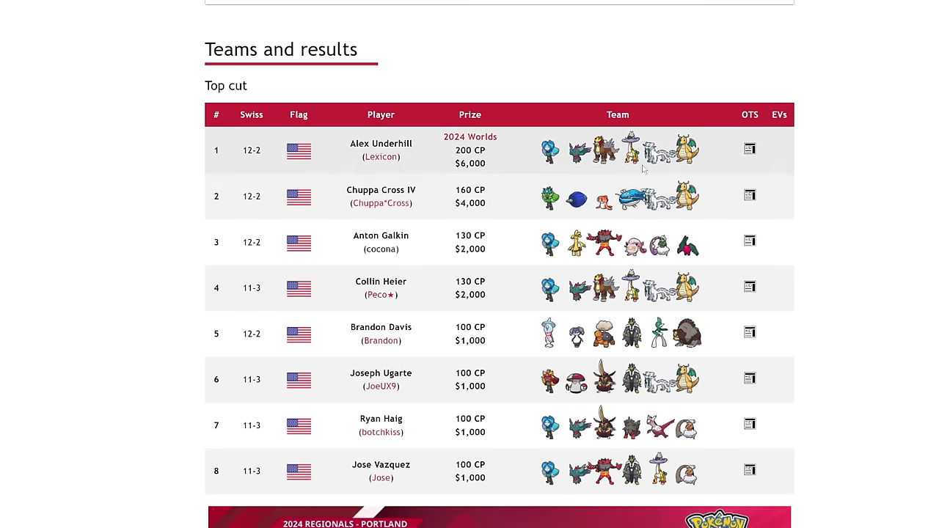
- Examine the Portland Regionals top cut and Day 2 Swiss standings for teams that include Glimmora
scroll(627, 213, "down", 10)
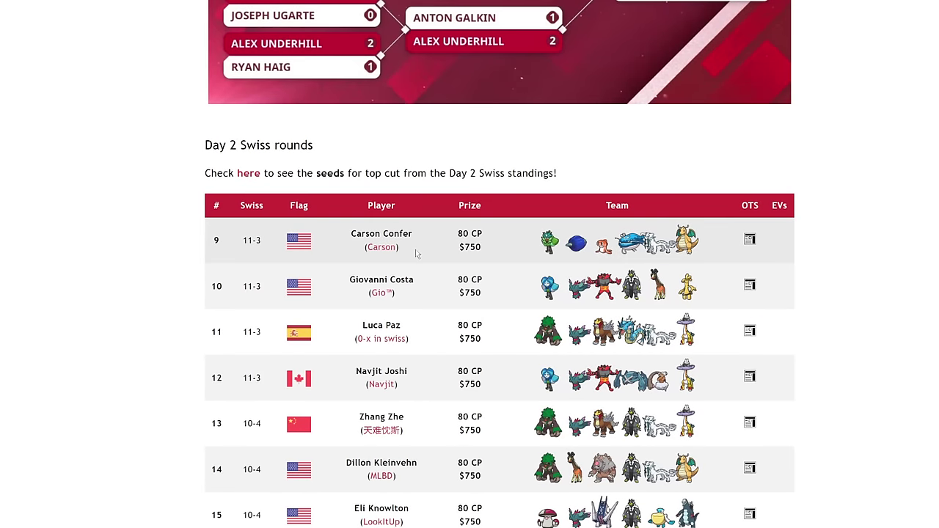
scroll(660, 247, "down", 3)
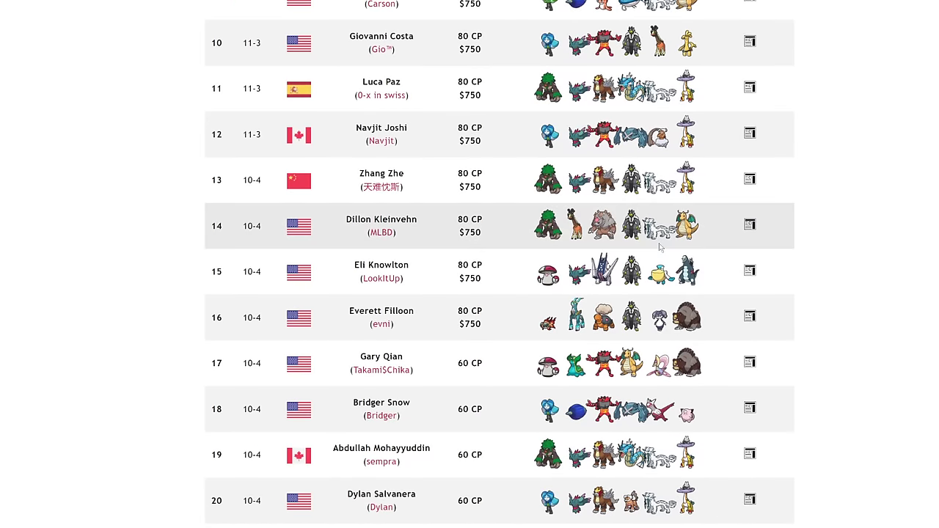
scroll(660, 247, "down", 1)
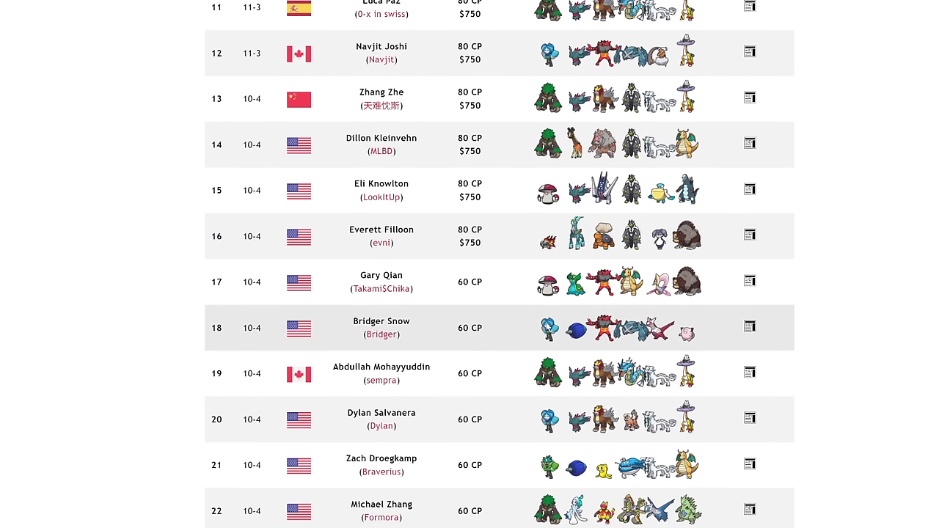
scroll(664, 286, "up", 3)
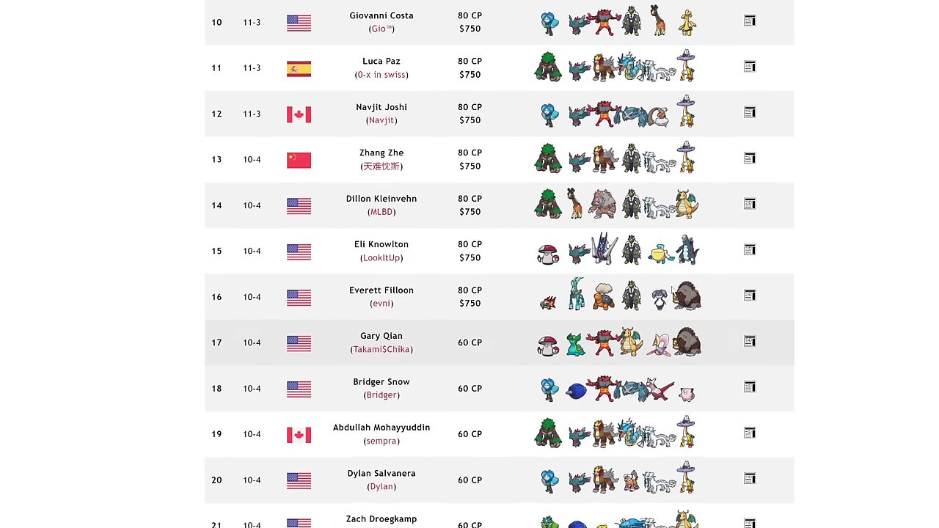
scroll(673, 291, "up", 1)
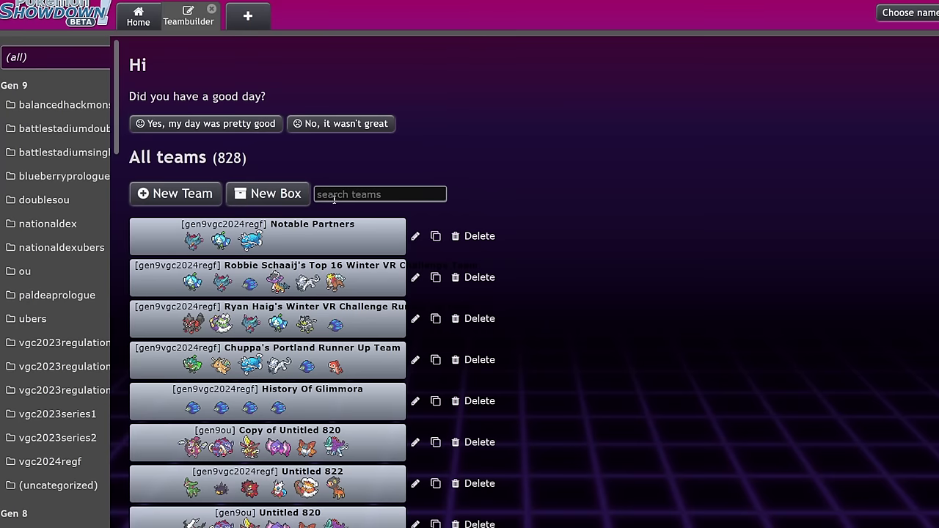
- In the Pokémon Showdown teambuilder, open the Portland Runner Up Team and look through its six members
scroll(335, 197, "down", 1)
left_click(320, 283)
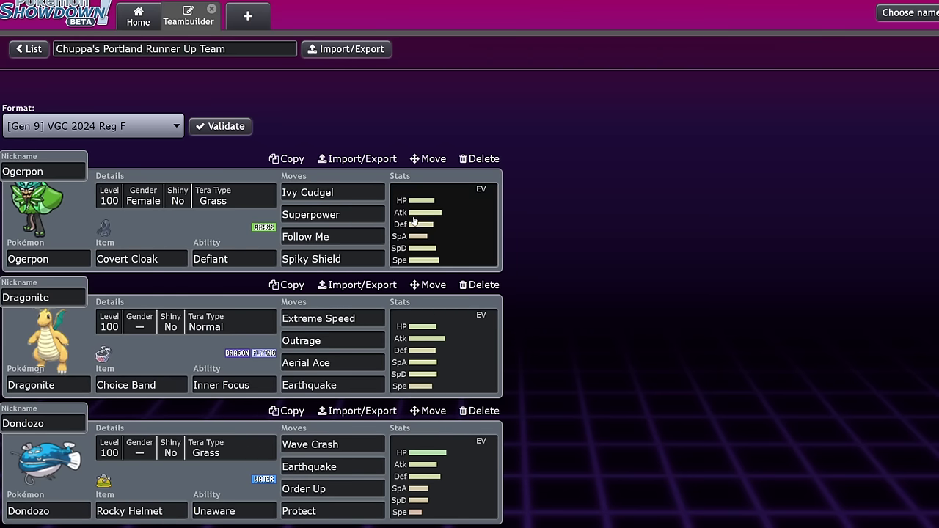
scroll(438, 215, "down", 3)
scroll(438, 215, "down", 3)
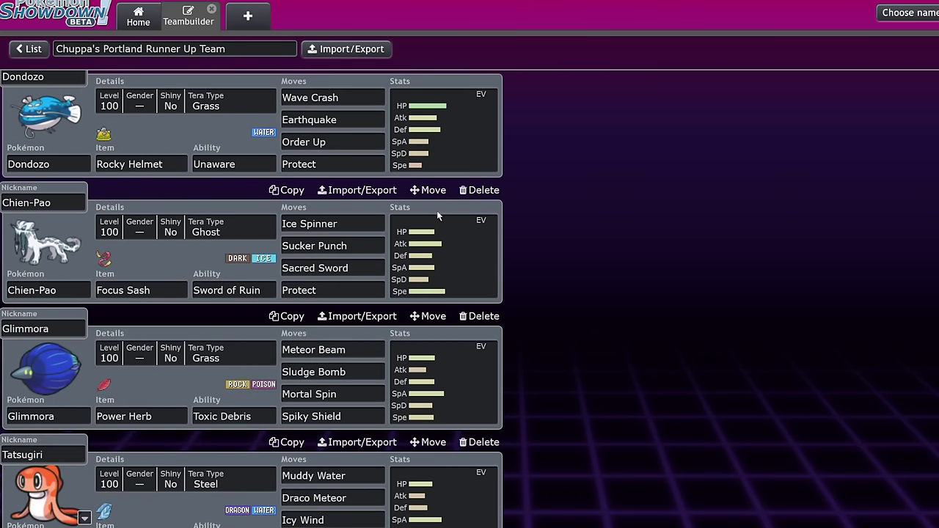
scroll(438, 215, "up", 5)
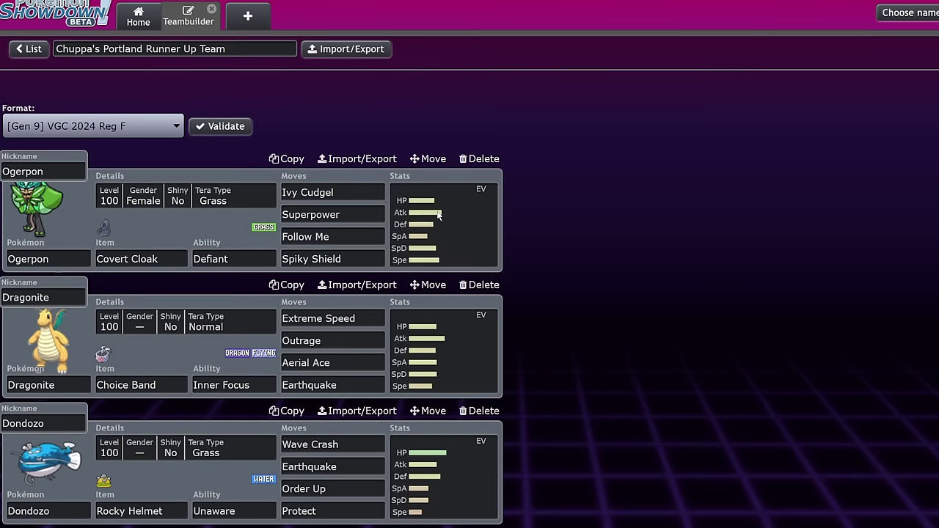
- Open Ogerpon's stats and compare the sets of Ogerpon, Dragonite and Chien-Pao
left_click(440, 211)
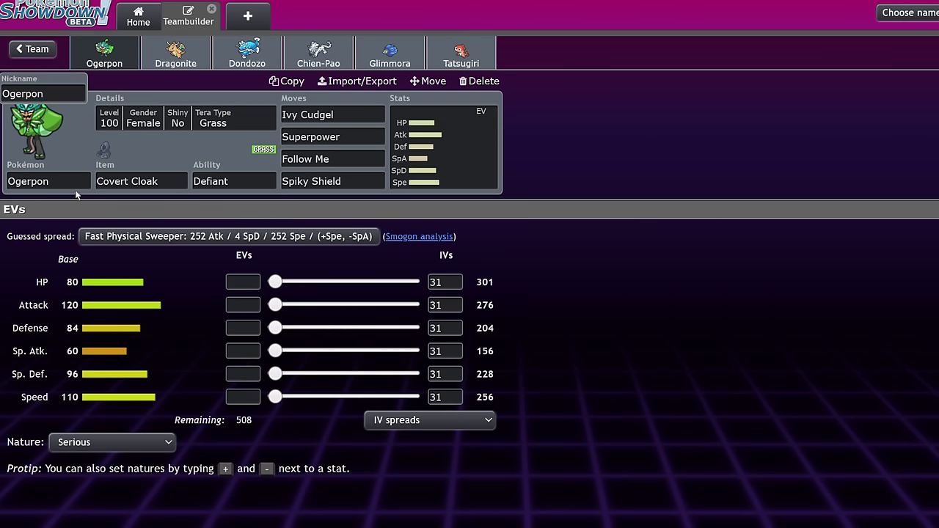
left_click(176, 55)
left_click(315, 53)
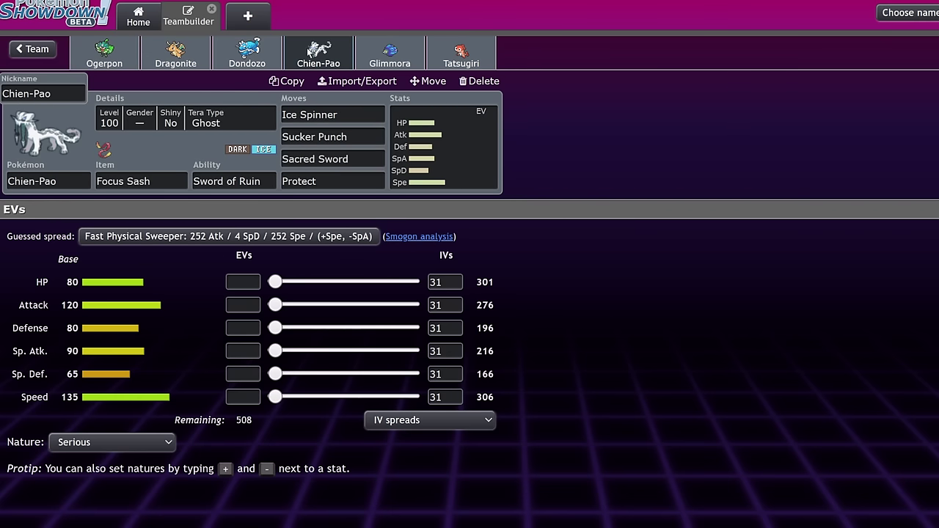
left_click(176, 56)
left_click(105, 51)
left_click(176, 53)
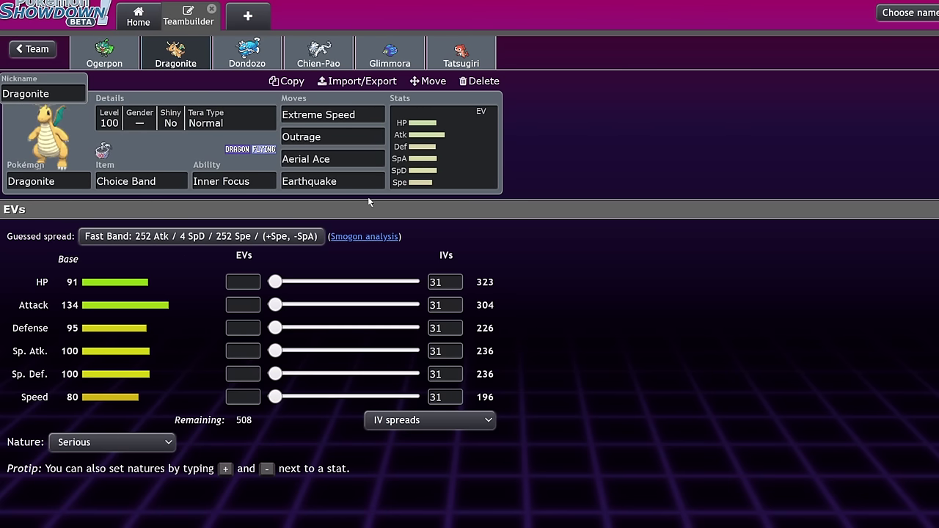
- Examine the Chien-Pao, Dondozo and Glimmora sets, then return to the list of teams
left_click(317, 57)
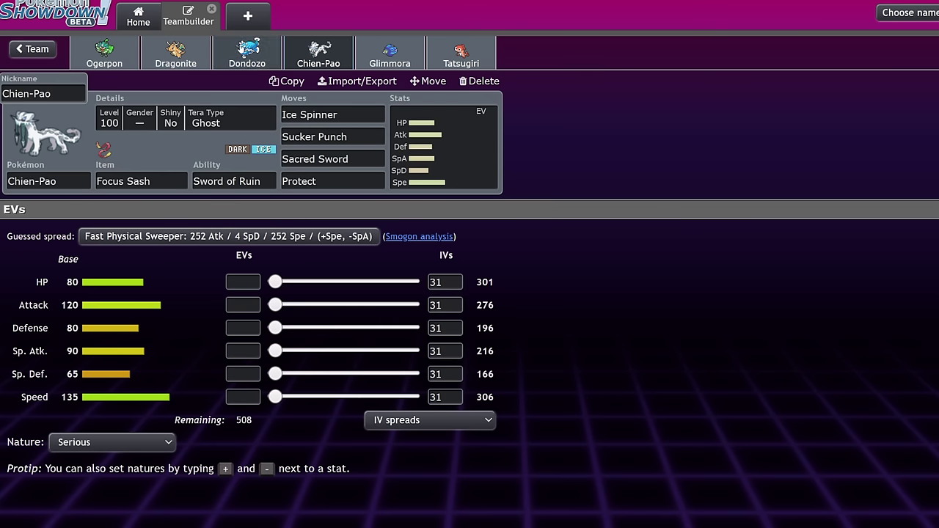
left_click(247, 55)
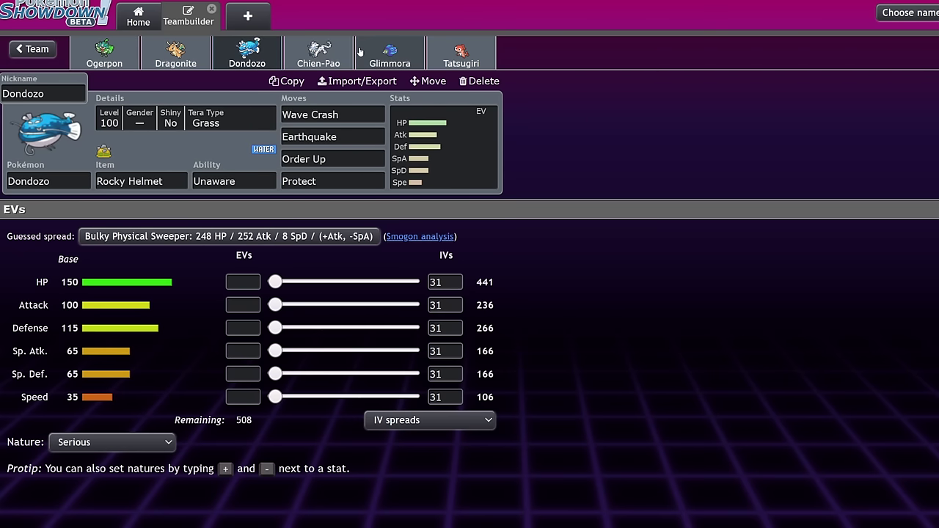
left_click(417, 48)
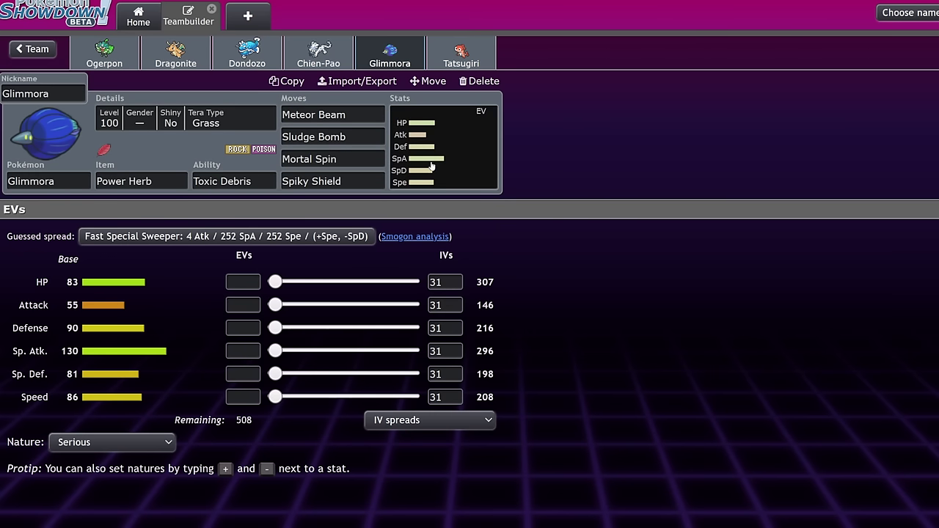
left_click(246, 59)
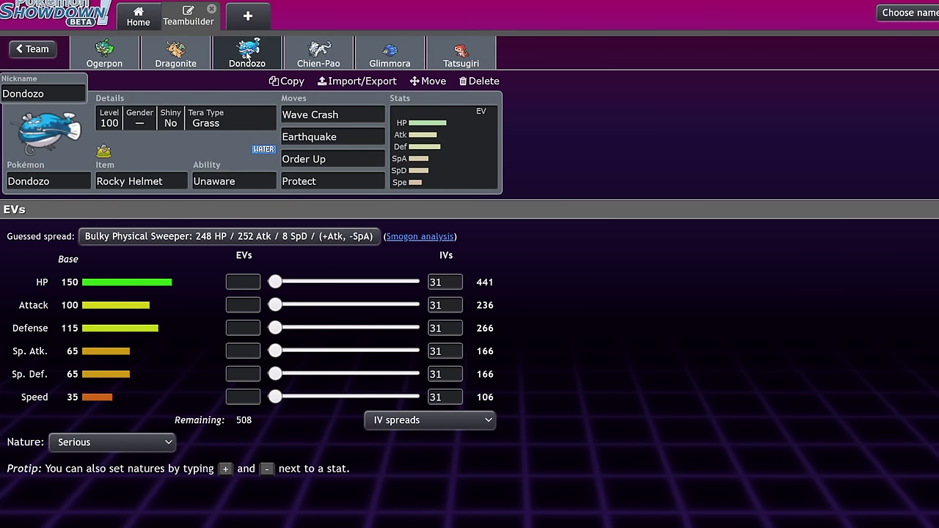
left_click(35, 49)
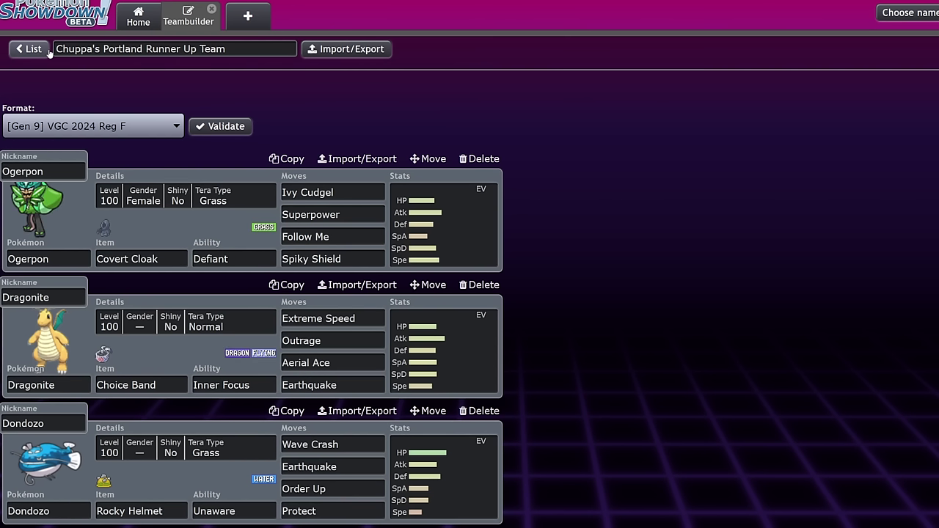
left_click(31, 49)
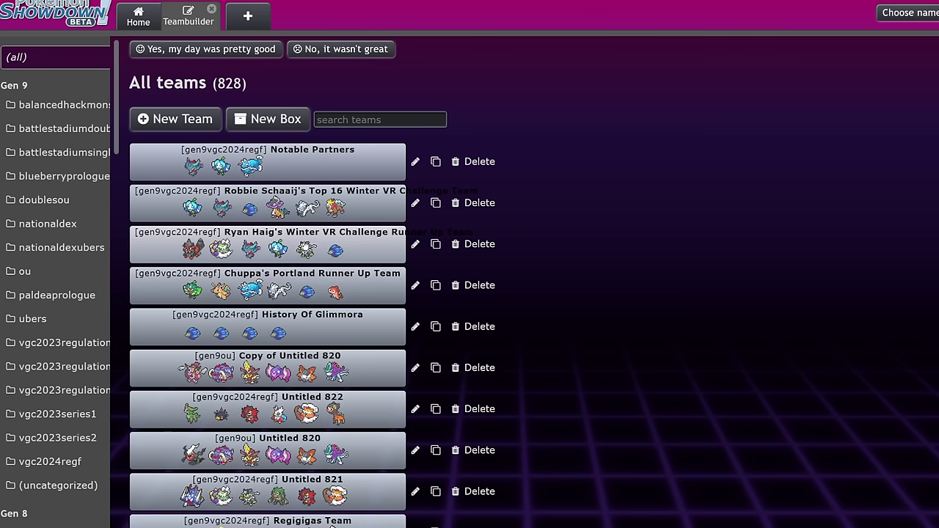
- Open the Winter VR Challenge Runner Up Team, look through its six members and open Arcanine-Hisui's stats
left_click(239, 246)
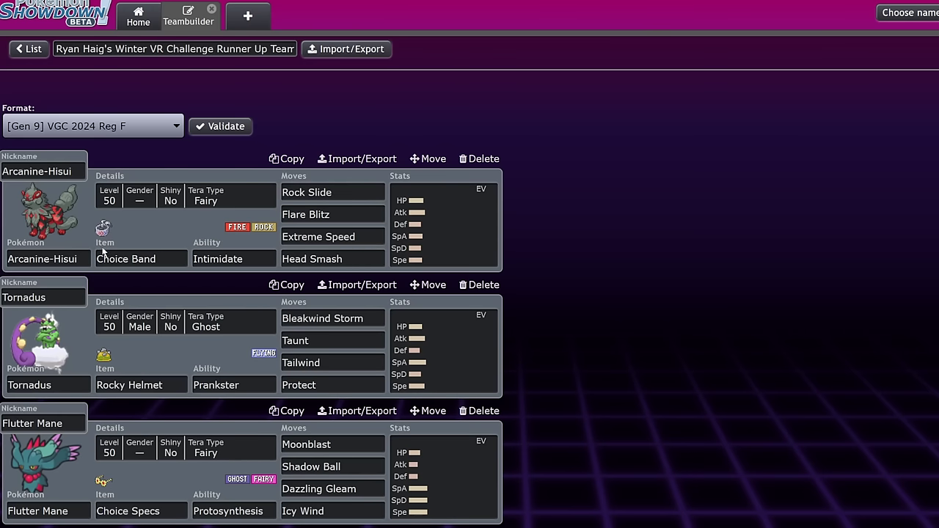
scroll(103, 251, "down", 5)
scroll(103, 252, "up", 5)
scroll(102, 252, "down", 1)
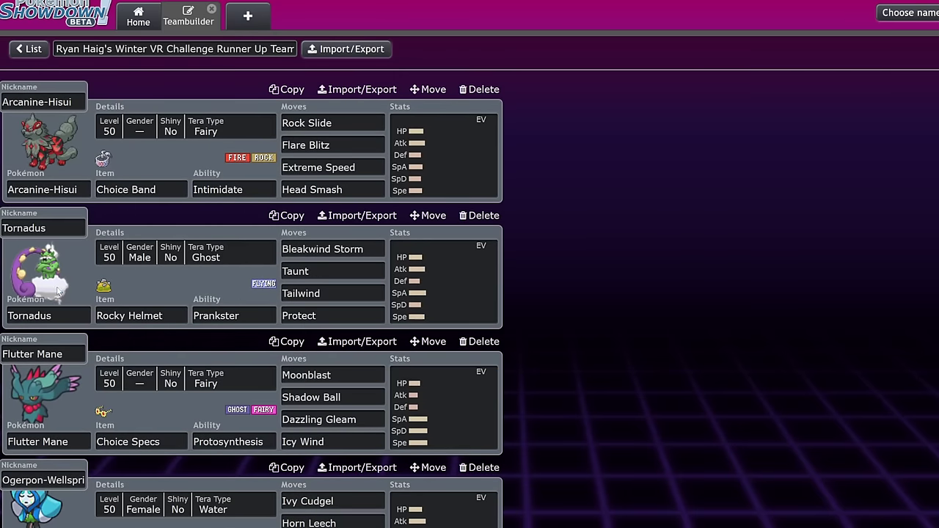
scroll(198, 288, "down", 3)
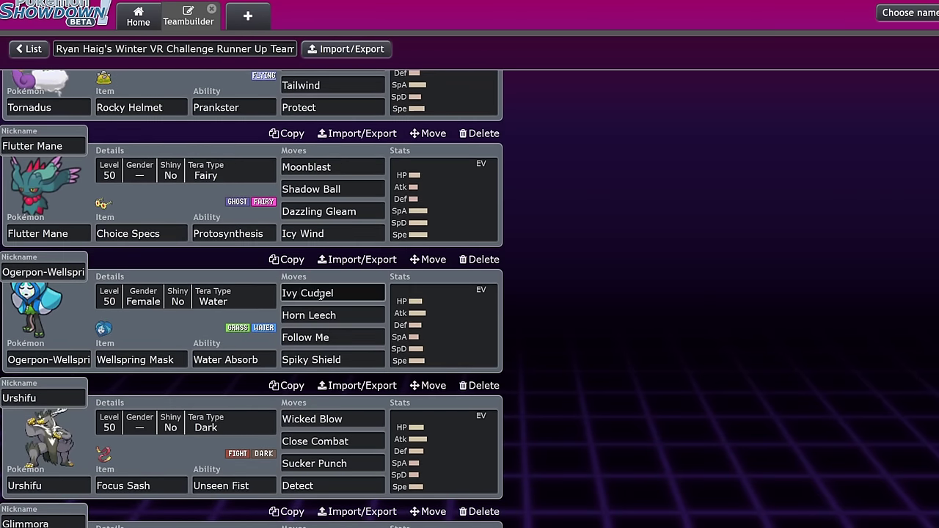
scroll(164, 304, "down", 2)
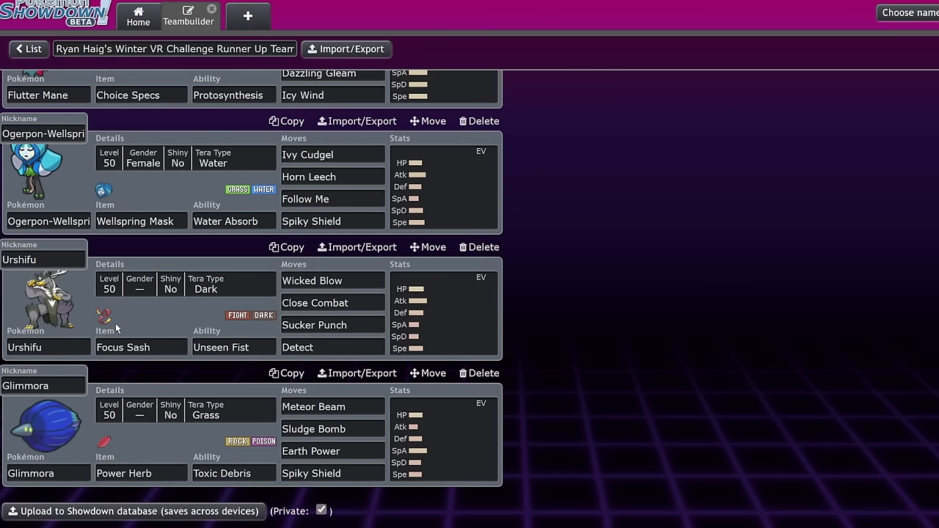
scroll(188, 340, "down", 1)
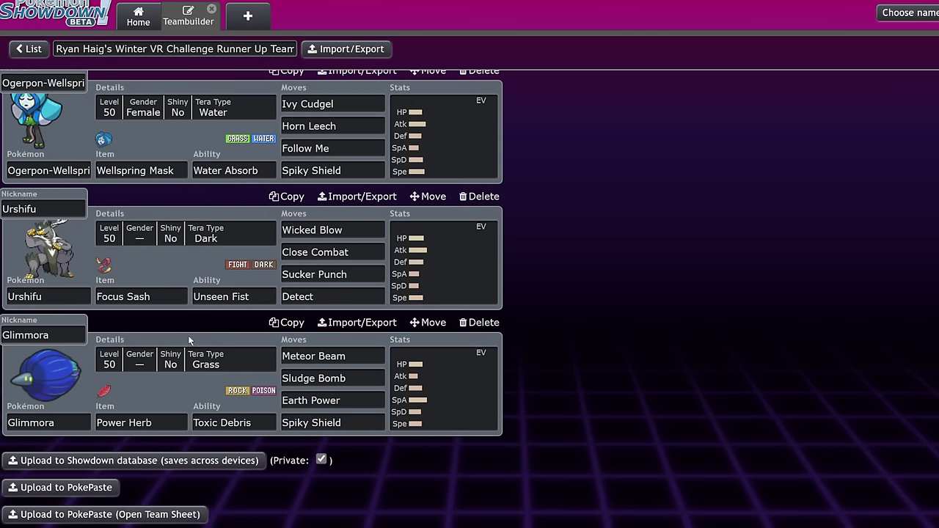
scroll(188, 339, "up", 8)
left_click(415, 247)
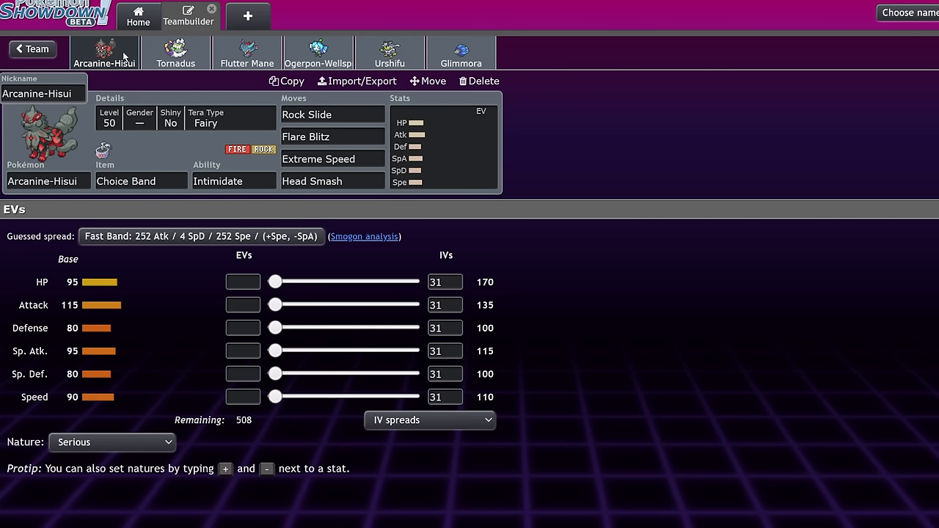
- Compare the sets and stats of Tornadus, Flutter Mane and Glimmora in the Winter VR Challenge Runner Up Team
left_click(248, 50)
left_click(176, 50)
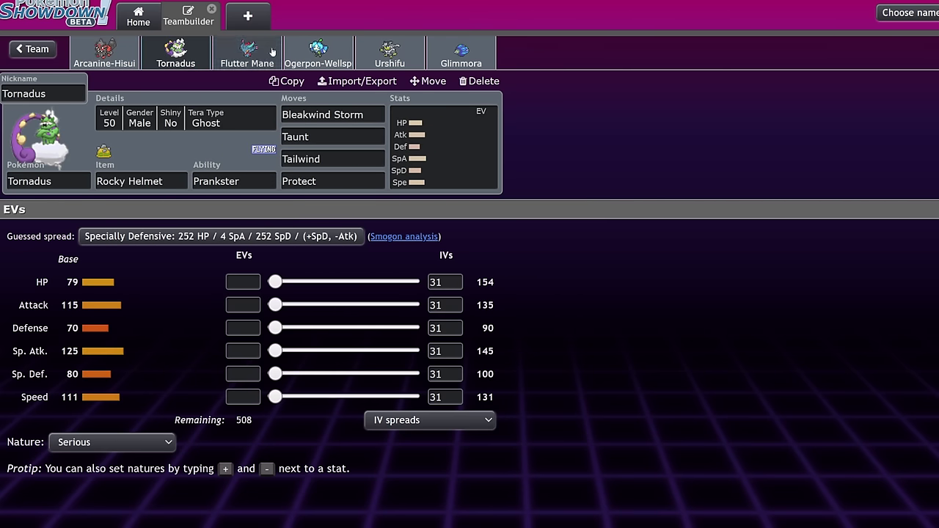
left_click(483, 55)
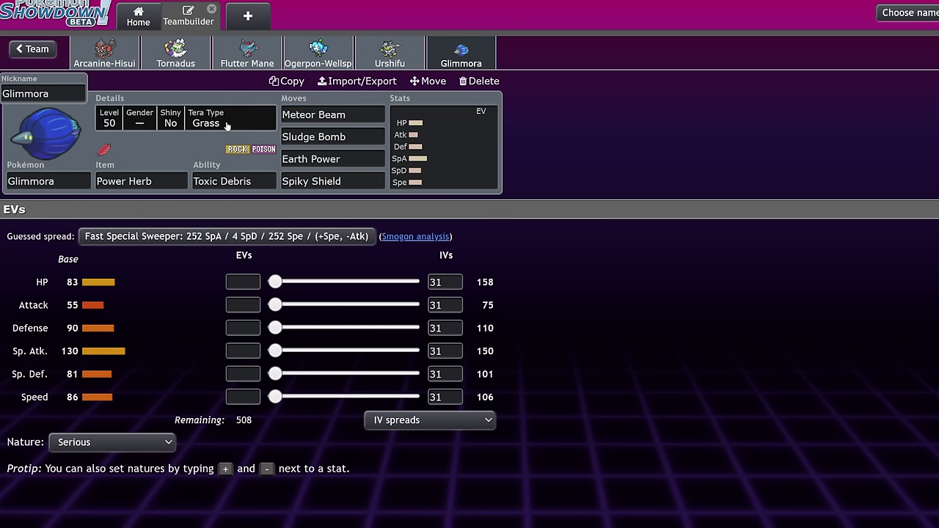
left_click(166, 59)
left_click(224, 54)
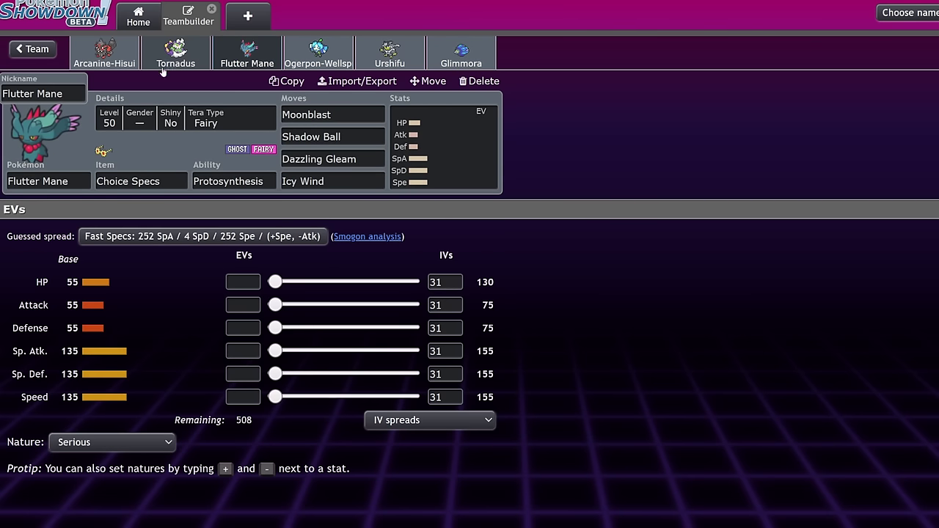
left_click(444, 66)
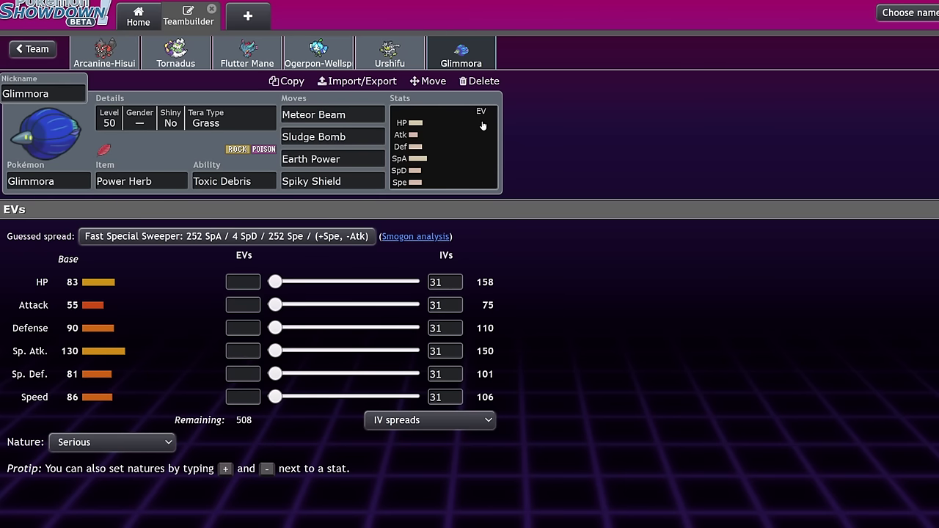
- Look over the Urshifu, Flutter Mane and Arcanine-Hisui sets, then return to the list of teams
left_click(378, 59)
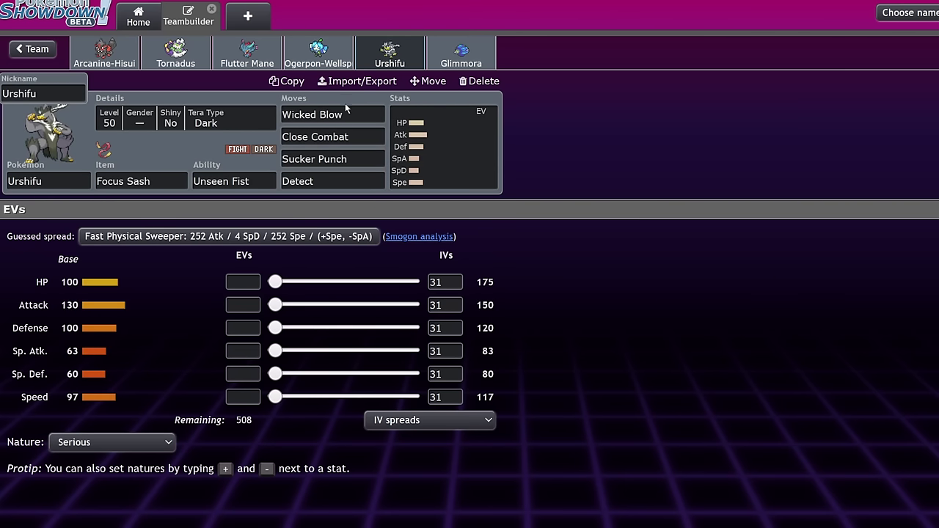
left_click(263, 56)
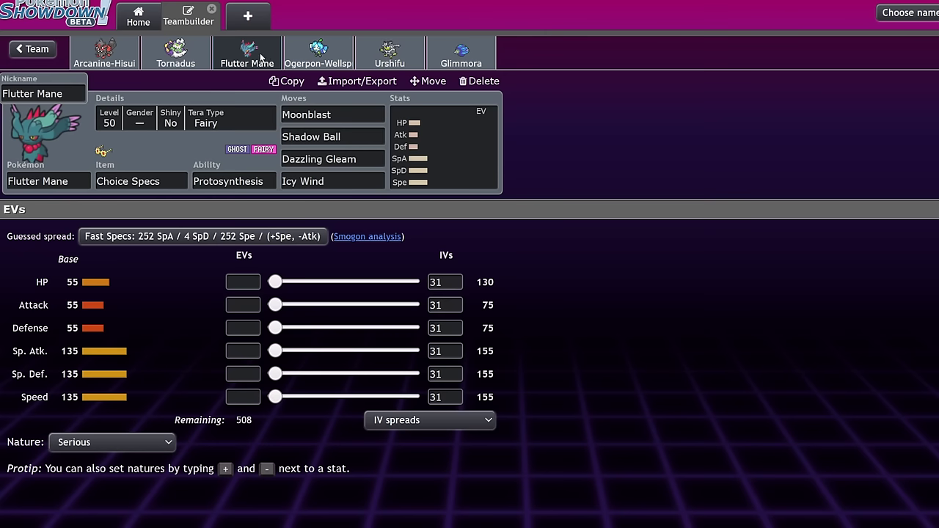
left_click(117, 56)
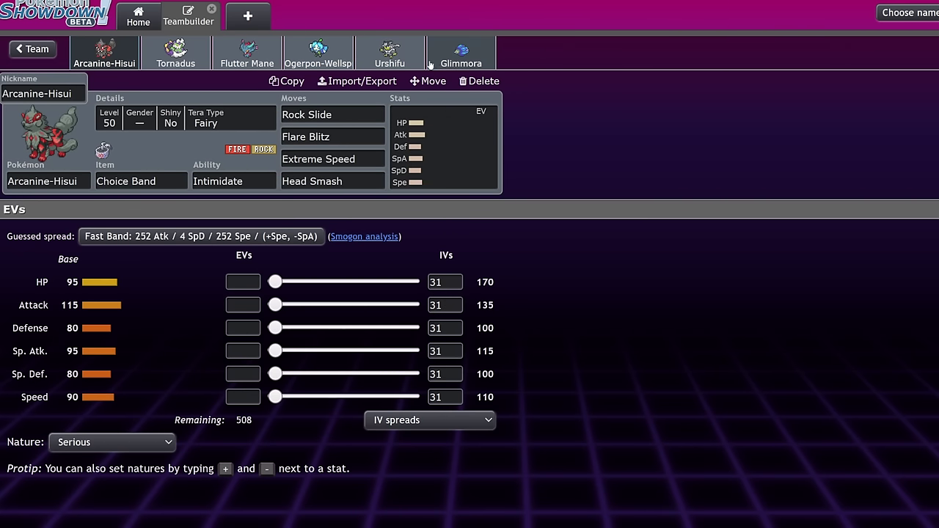
left_click(52, 50)
left_click(40, 51)
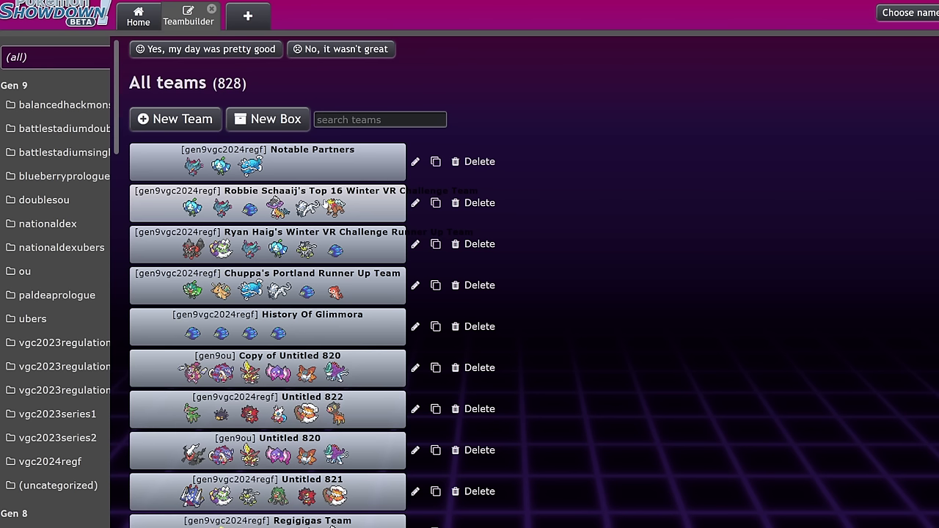
- Open the Top 16 Winter VR Challenge Team, look through its members and open Ogerpon-Wellspring's stats
left_click(324, 198)
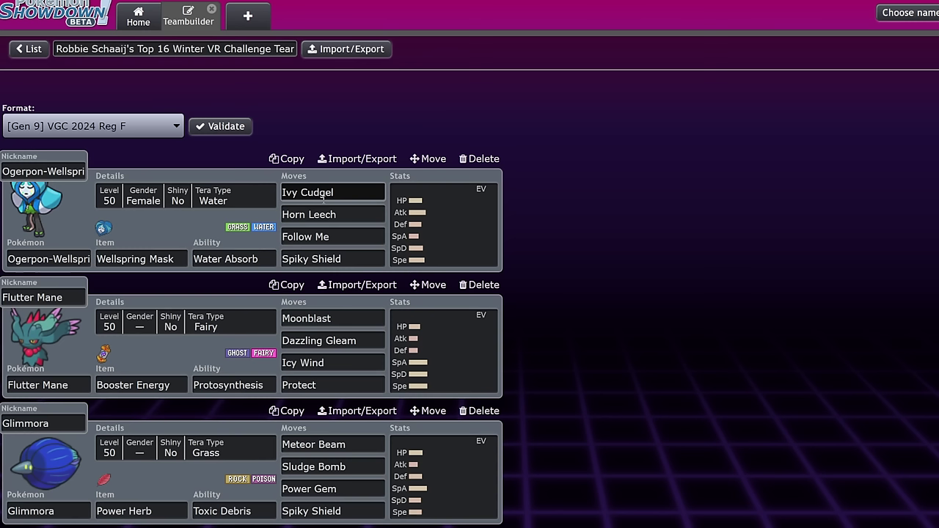
scroll(324, 197, "down", 3)
scroll(324, 197, "up", 3)
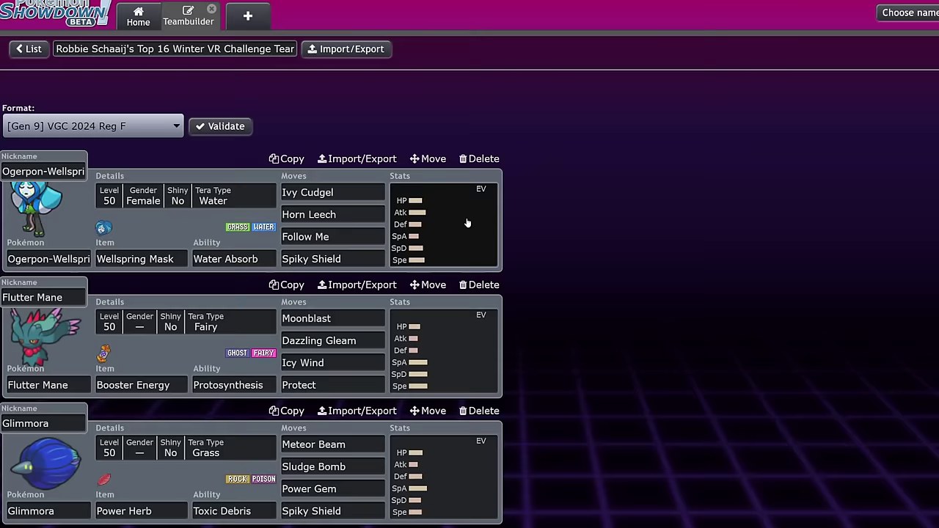
left_click(440, 184)
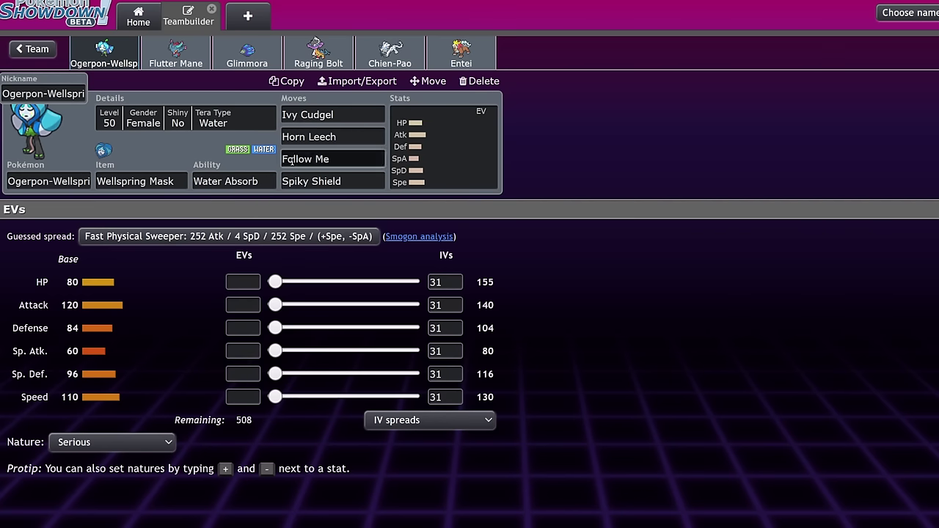
- Go through the stats and sets of Flutter Mane, Glimmora, Raging Bolt, Chien-Pao and Entei
left_click(176, 53)
left_click(247, 52)
left_click(327, 47)
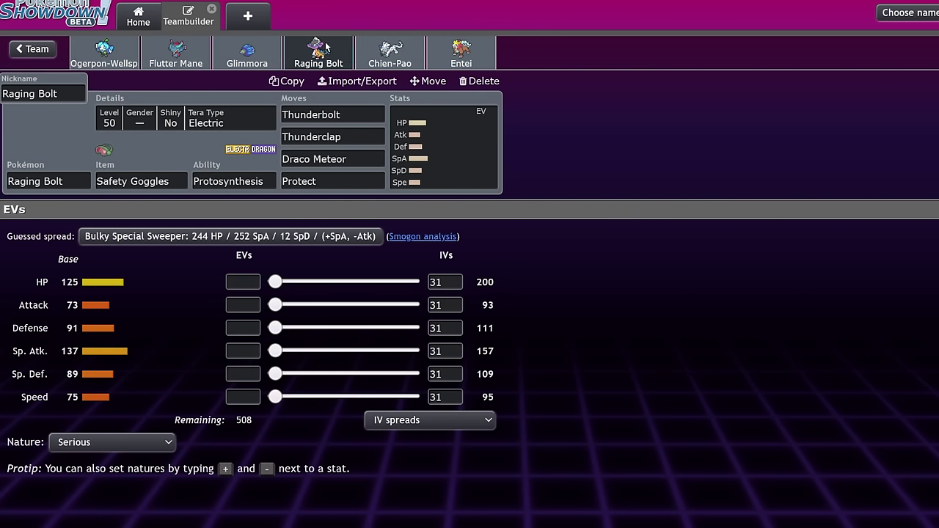
left_click(408, 46)
left_click(461, 50)
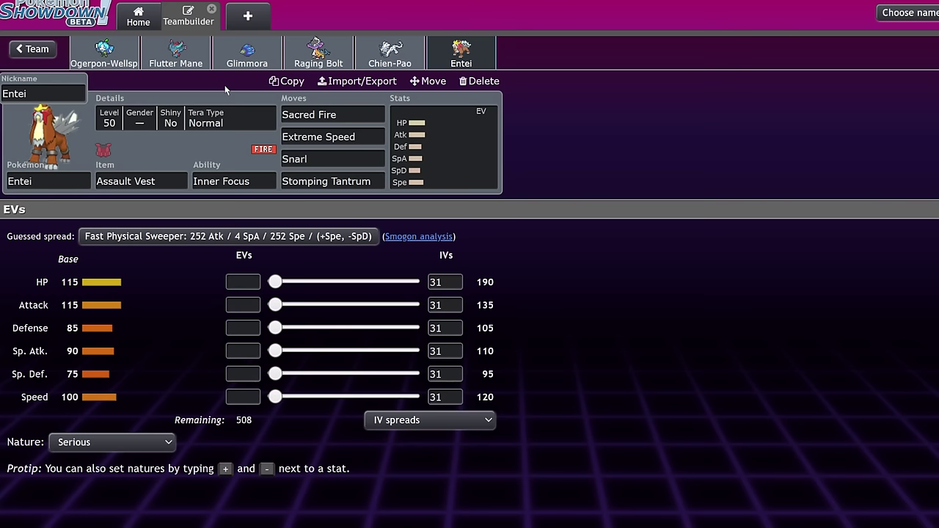
- Compare Flutter Mane with Glimmora, checking the descriptions of Toxic Debris, Protosynthesis and Icy Wind
left_click(194, 59)
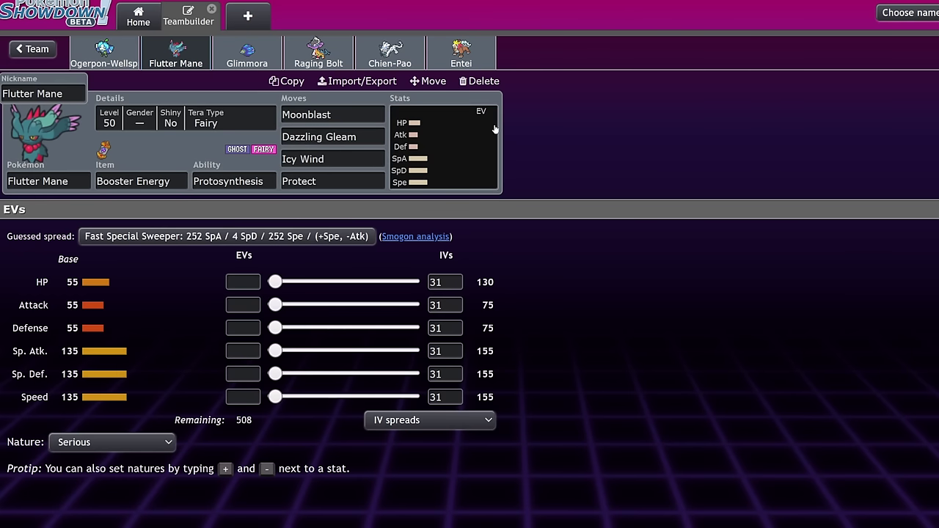
left_click(262, 62)
left_click(198, 59)
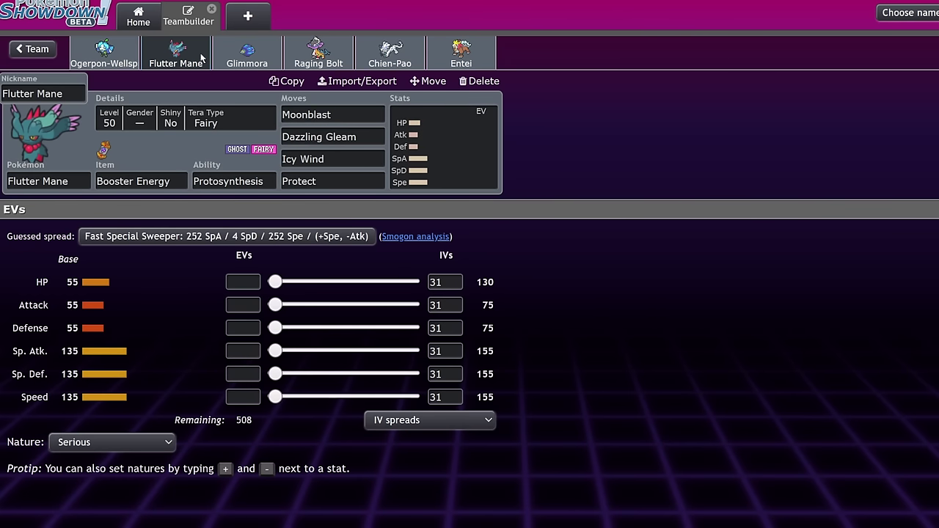
left_click(242, 57)
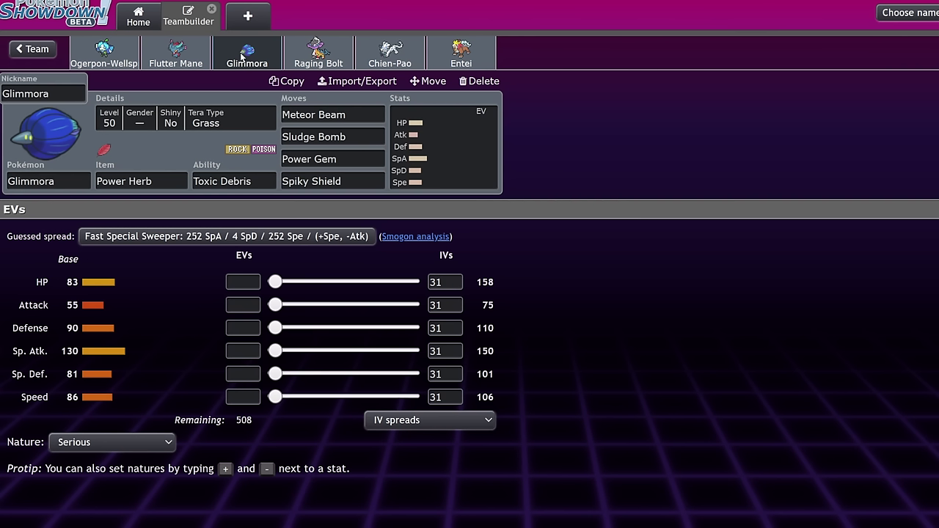
left_click(242, 180)
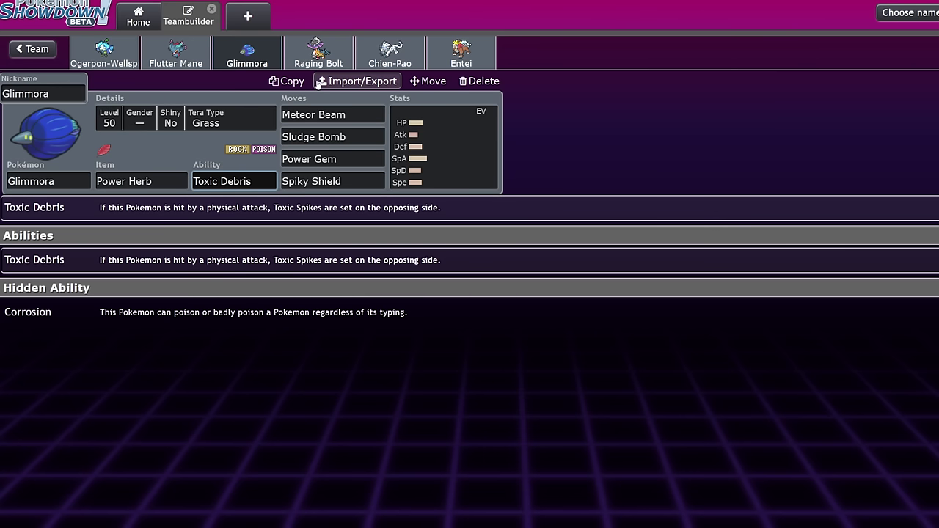
left_click(197, 54)
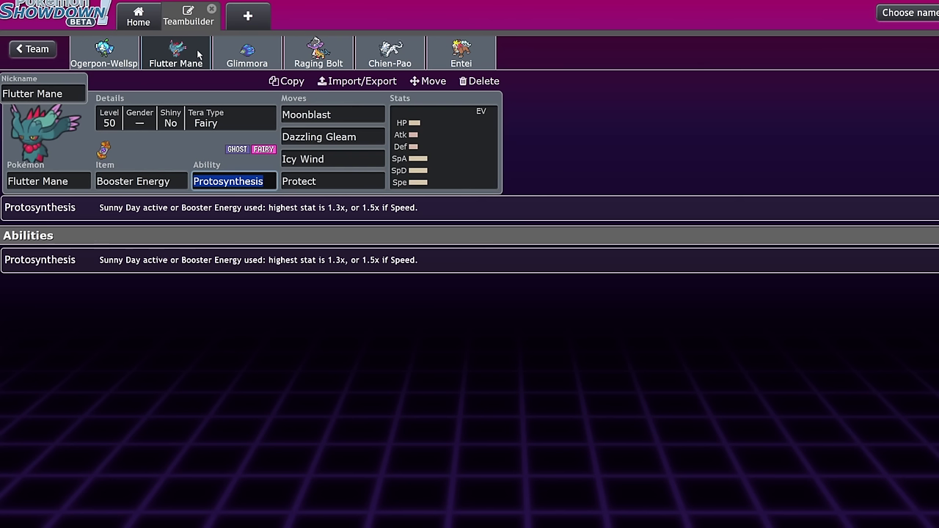
left_click(342, 158)
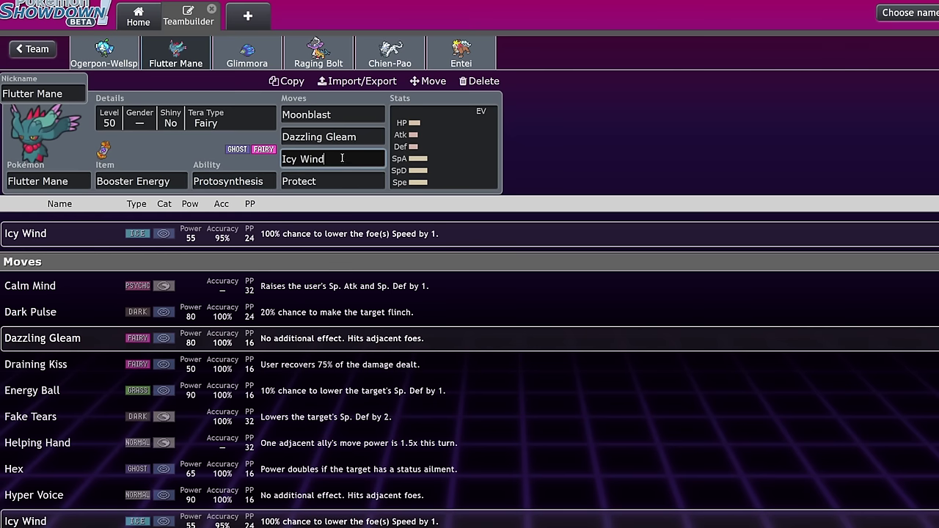
left_click(239, 53)
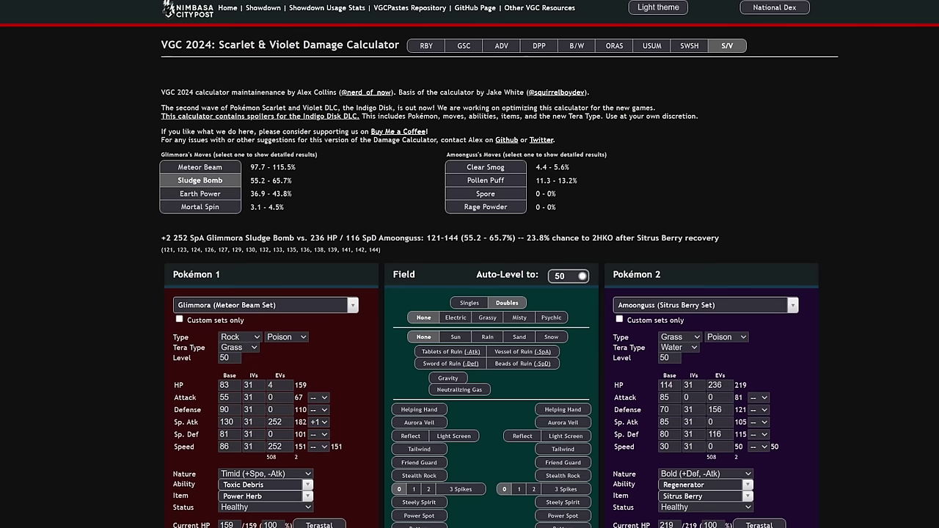
- In the VGC 2024 damage calculator, load Landorus with the Offensive Life Orb set as Pokémon 2 and Terastallize it
left_click(664, 307)
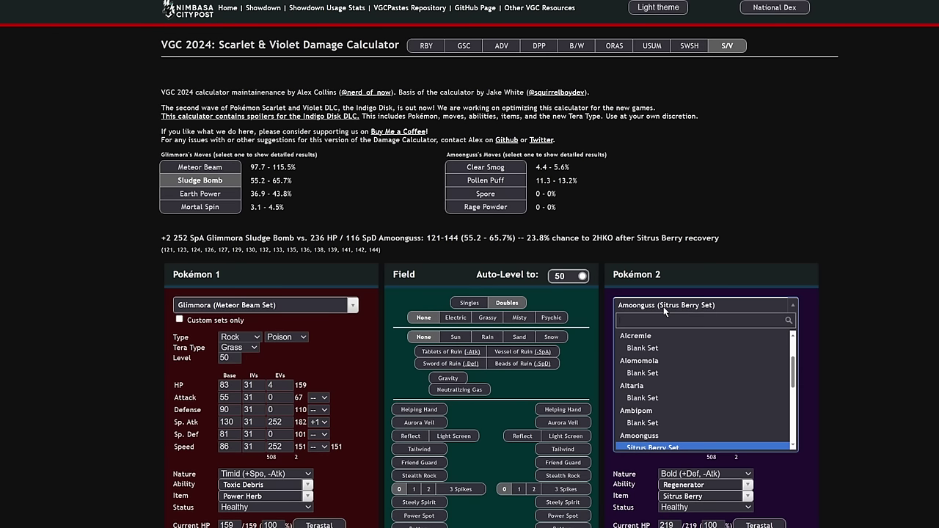
type("land")
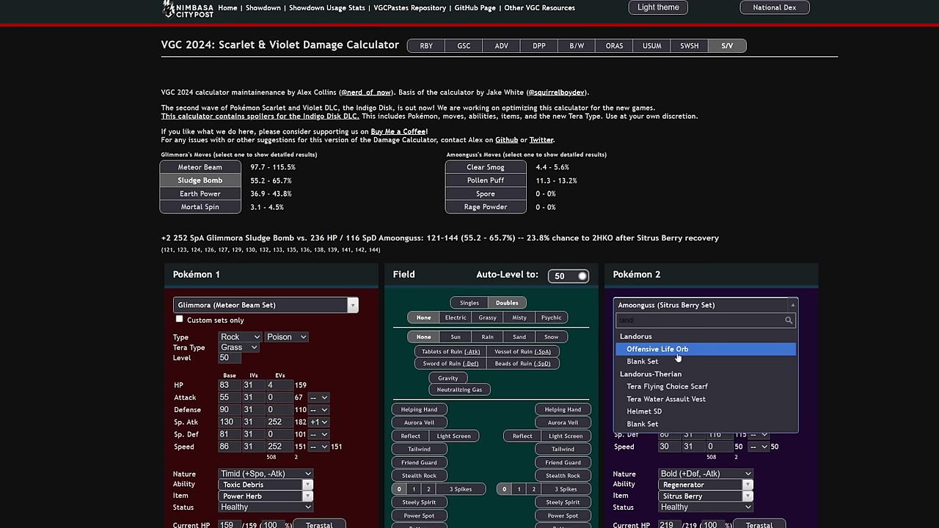
left_click(678, 349)
scroll(796, 355, "down", 2)
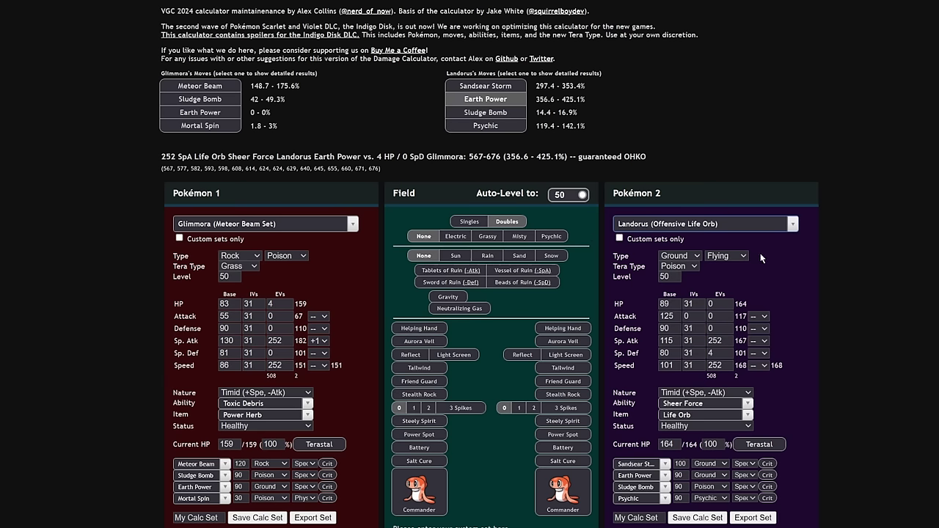
left_click(778, 444)
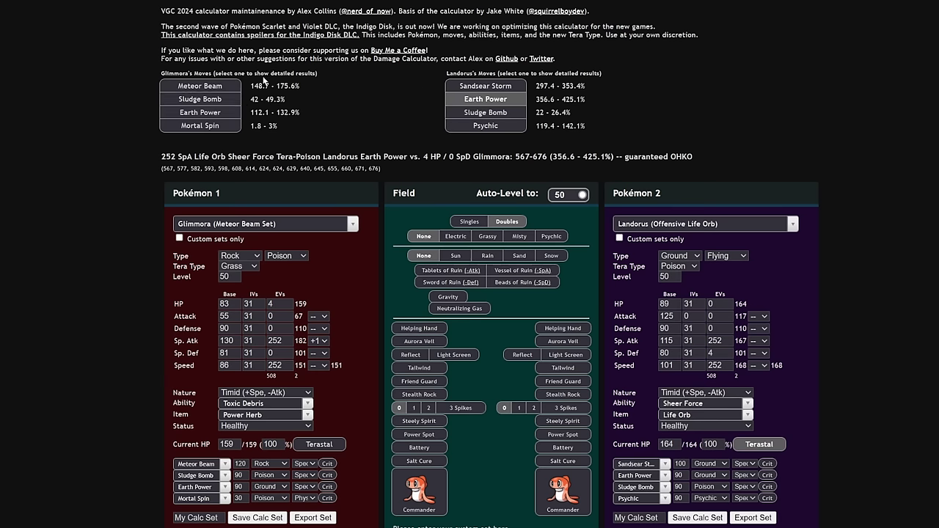
- Remove Glimmora's extra Sp. Atk boost and examine Meteor Beam's damage range against Tera-Poison Landorus
left_click(200, 85)
left_click(321, 340)
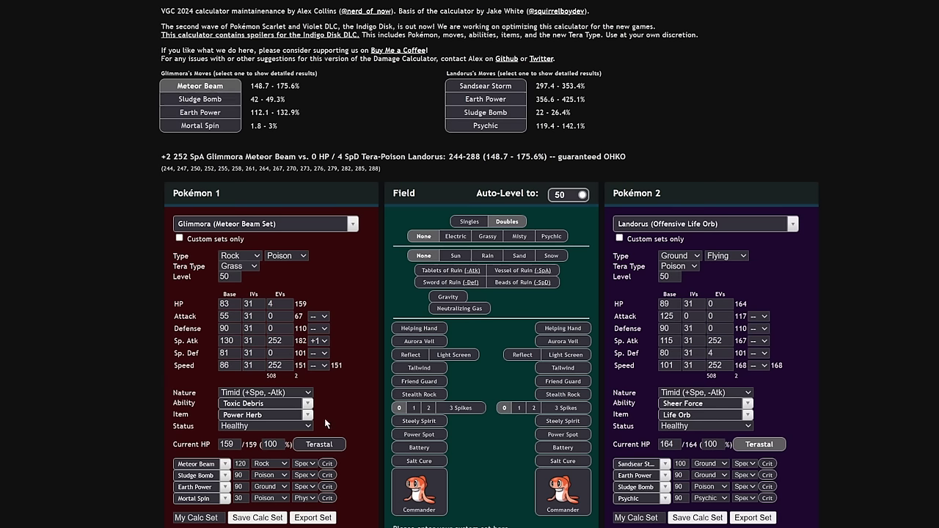
left_click(324, 417)
left_click(196, 86)
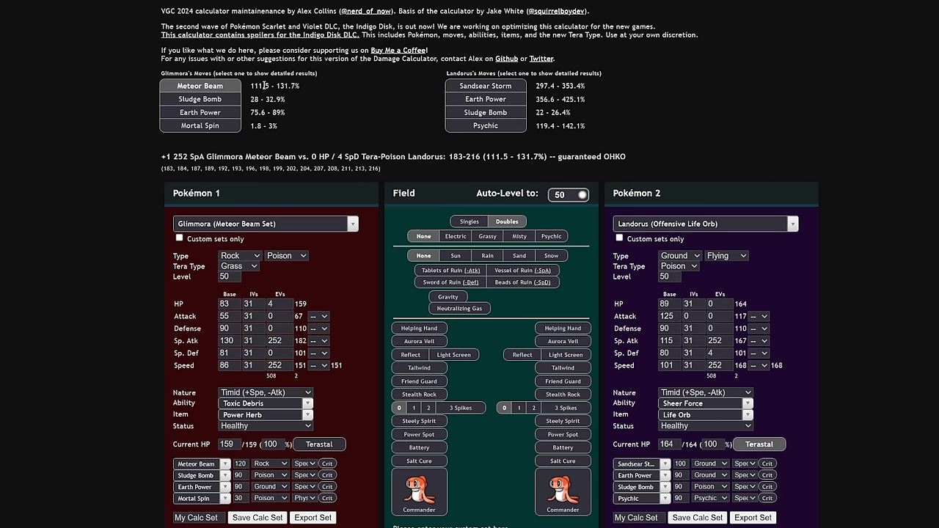
left_click_drag(250, 86, 313, 88)
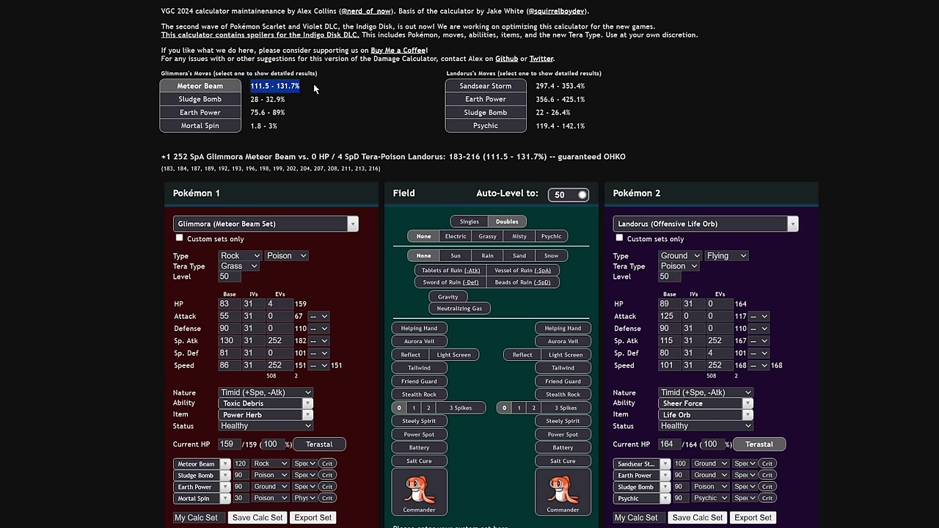
left_click(357, 131)
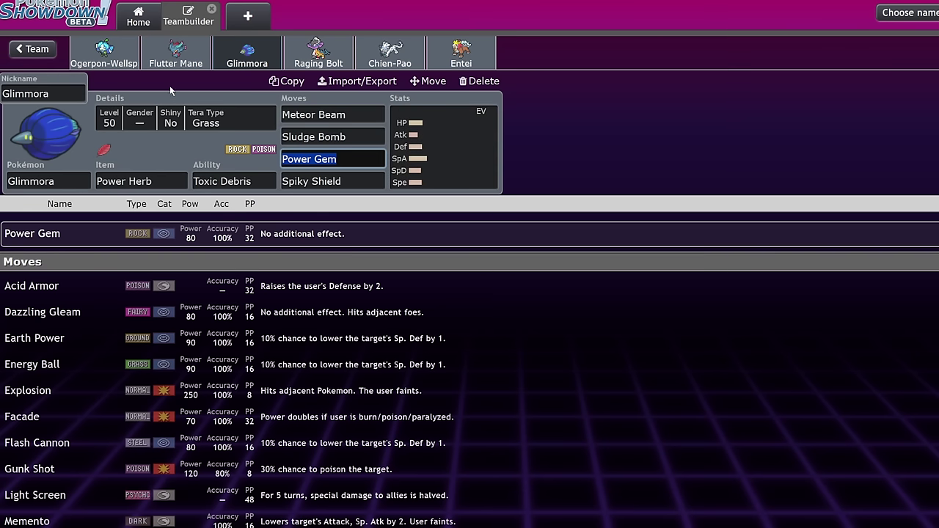
- Back in the Showdown teambuilder, compare Ogerpon-Wellspring's Follow Me and Water Absorb with Glimmora's Power Gem and Toxic Debris
left_click(104, 53)
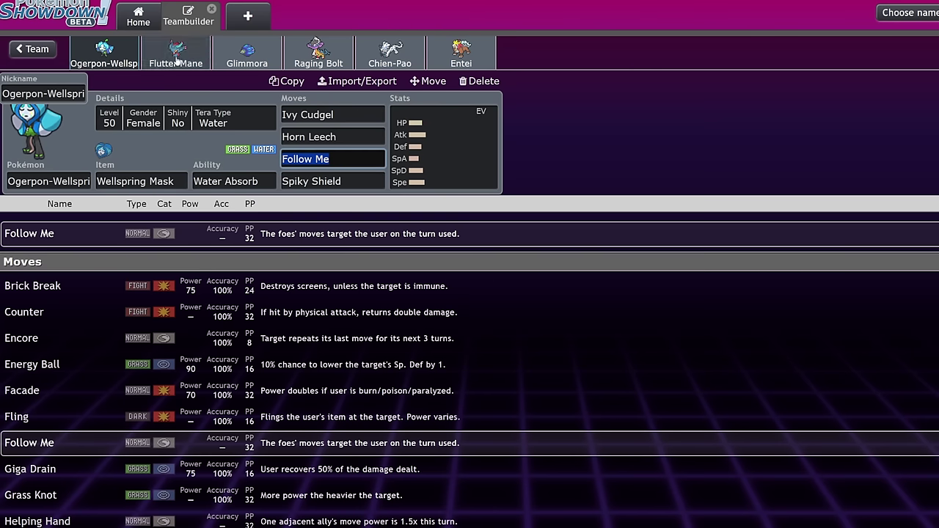
left_click(245, 57)
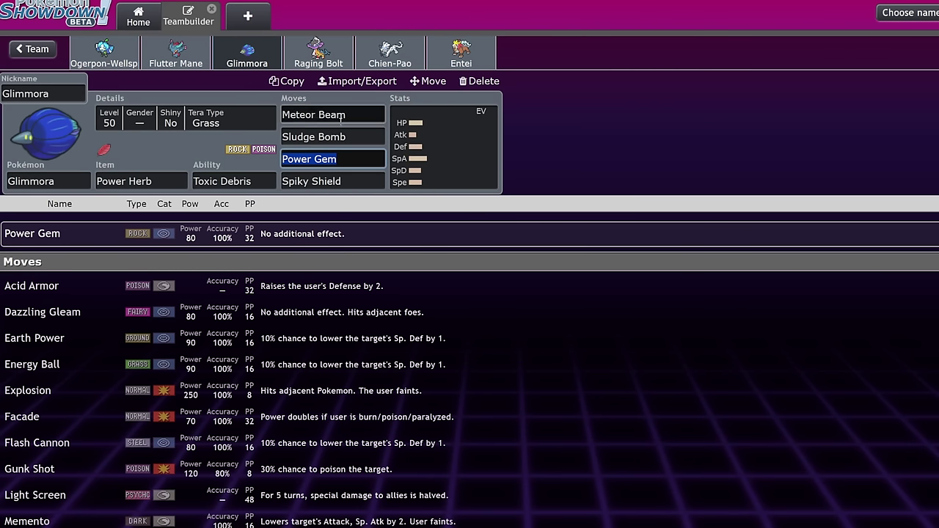
left_click(100, 53)
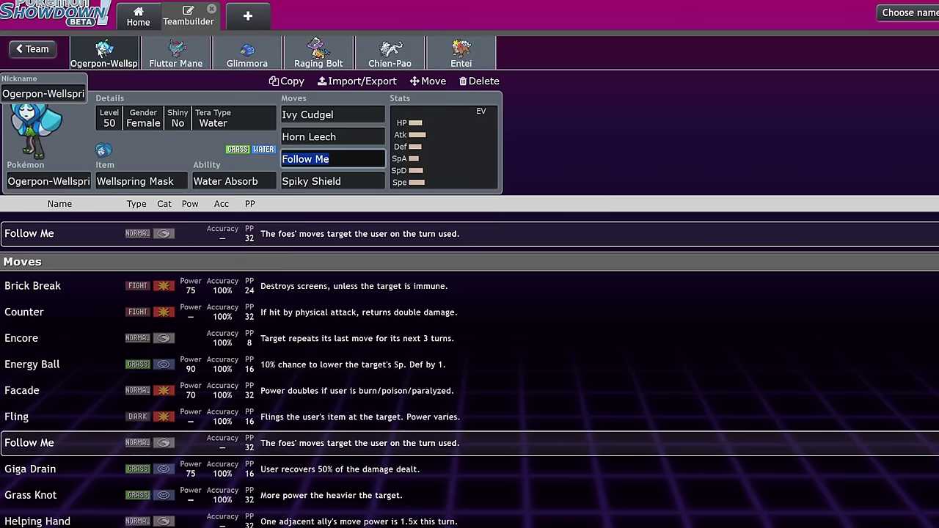
left_click(261, 57)
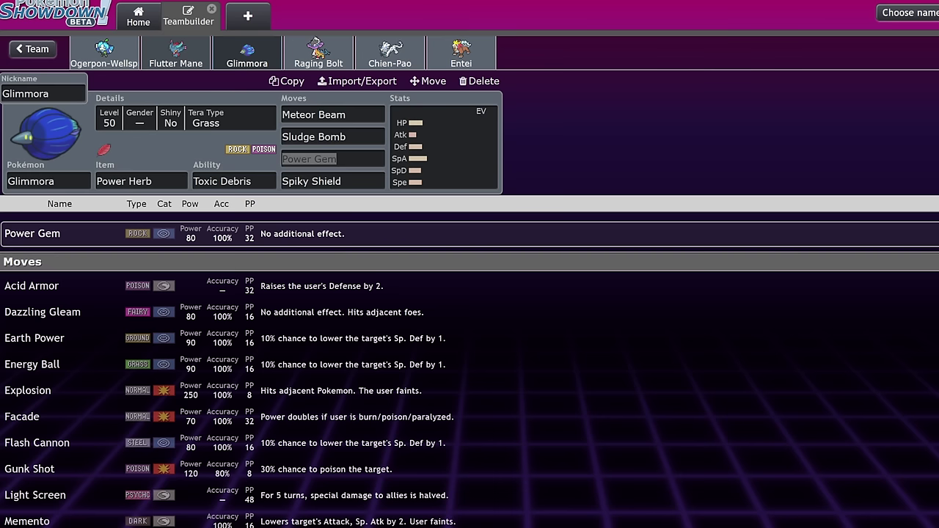
left_click(113, 64)
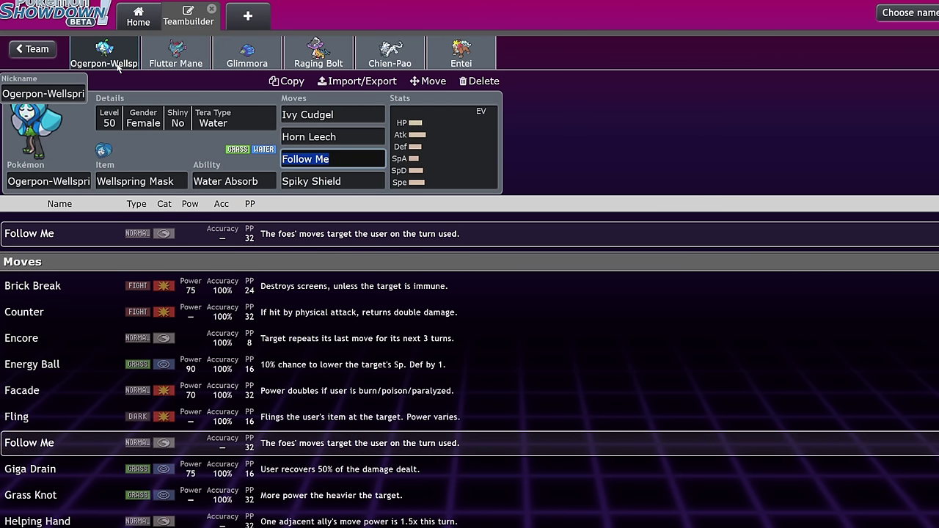
left_click(240, 183)
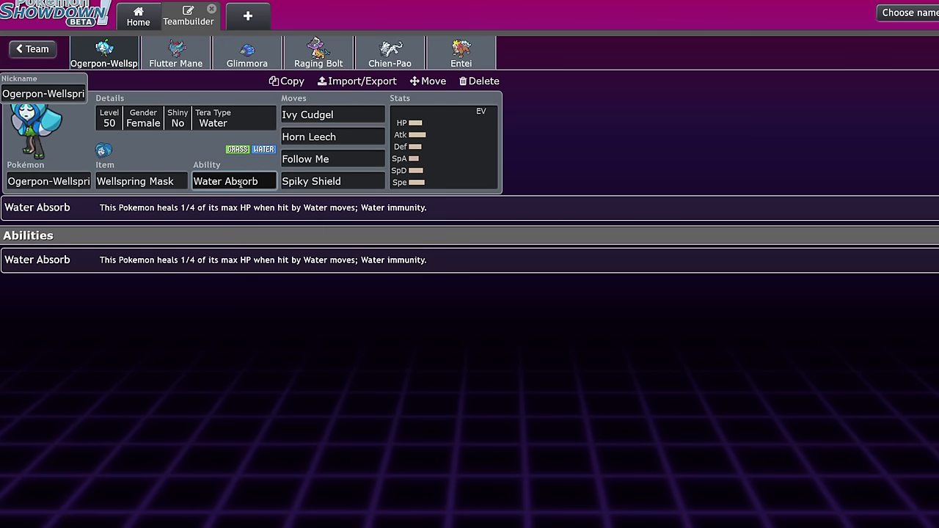
left_click(234, 58)
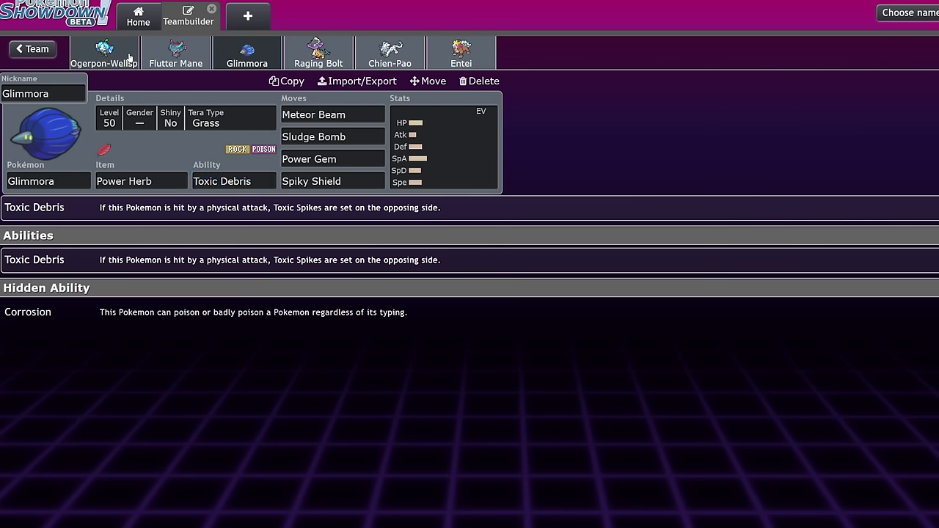
- Review the sets of Ogerpon-Wellspring and Raging Bolt, and open Raging Bolt's EV and stat details
left_click(131, 57)
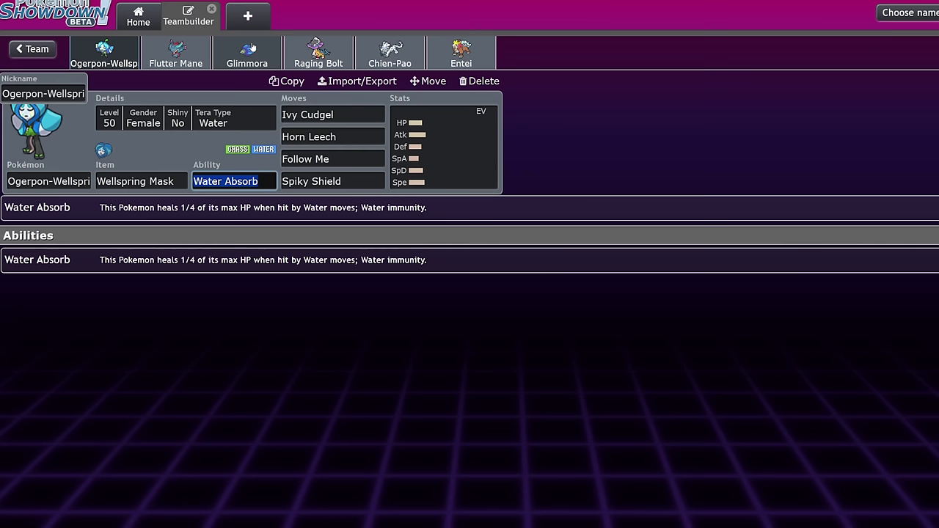
left_click(319, 52)
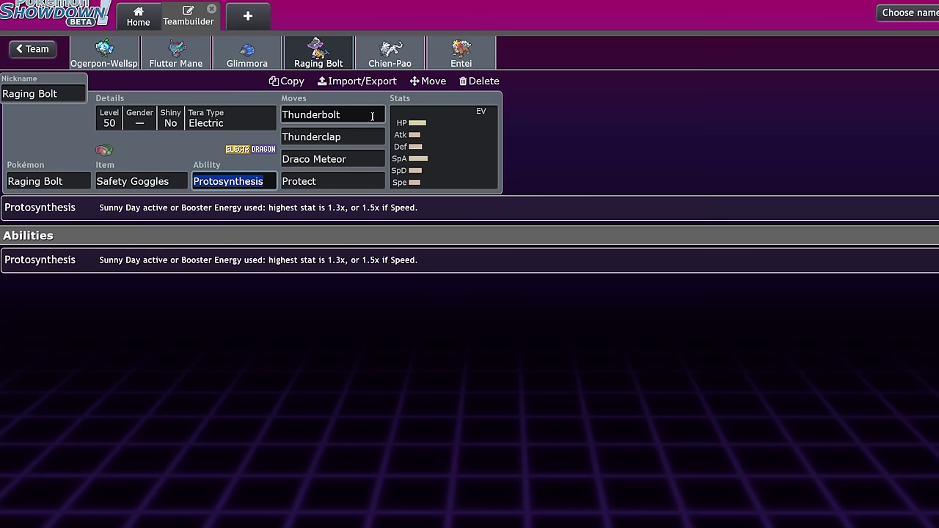
left_click(433, 167)
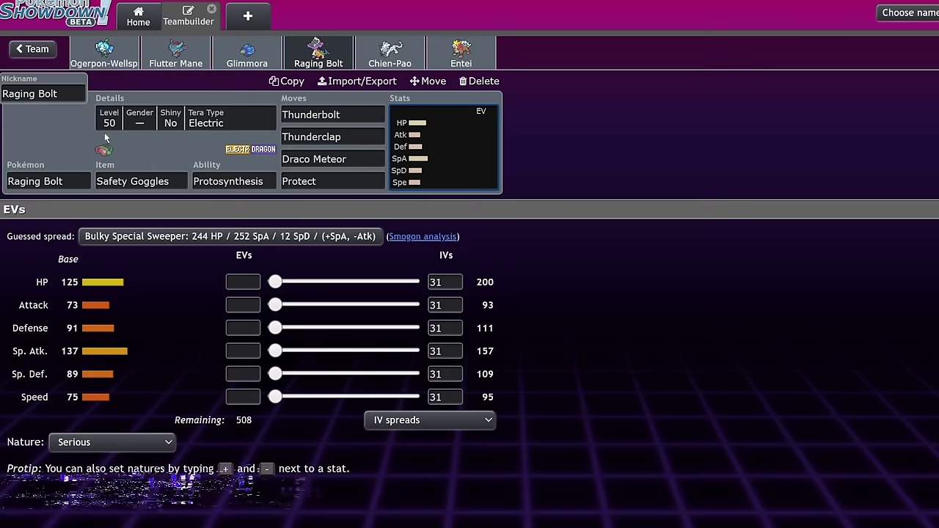
- Change Raging Bolt's held item to Leftovers
left_click(132, 181)
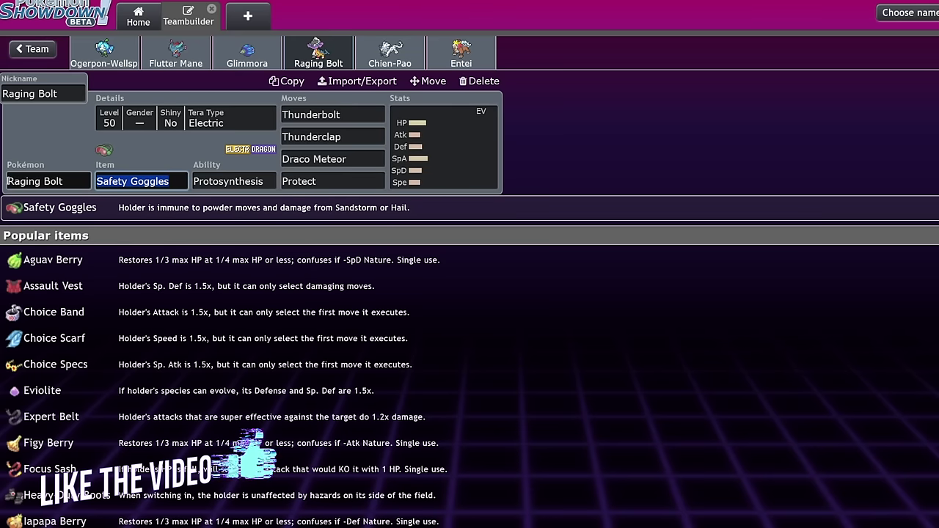
type("ef")
key("BackSpace")
key("BackSpace")
type("lef")
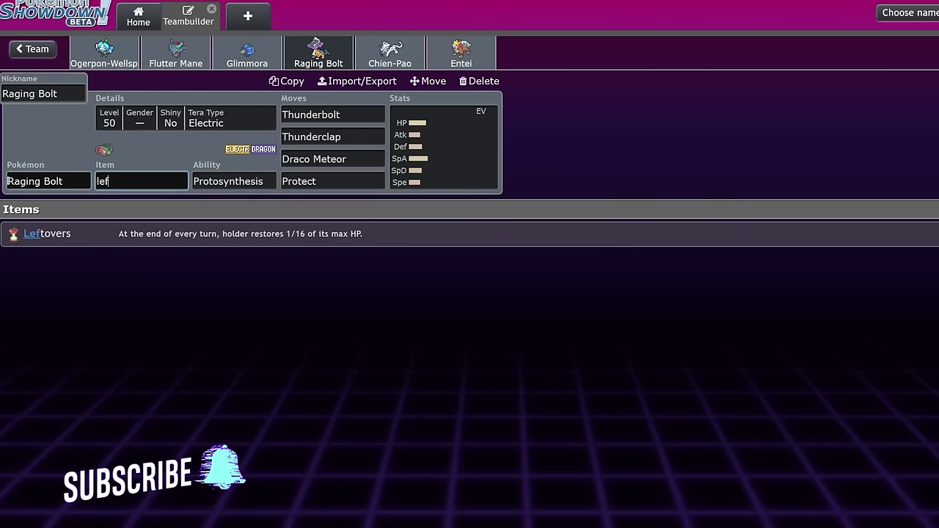
key("Return")
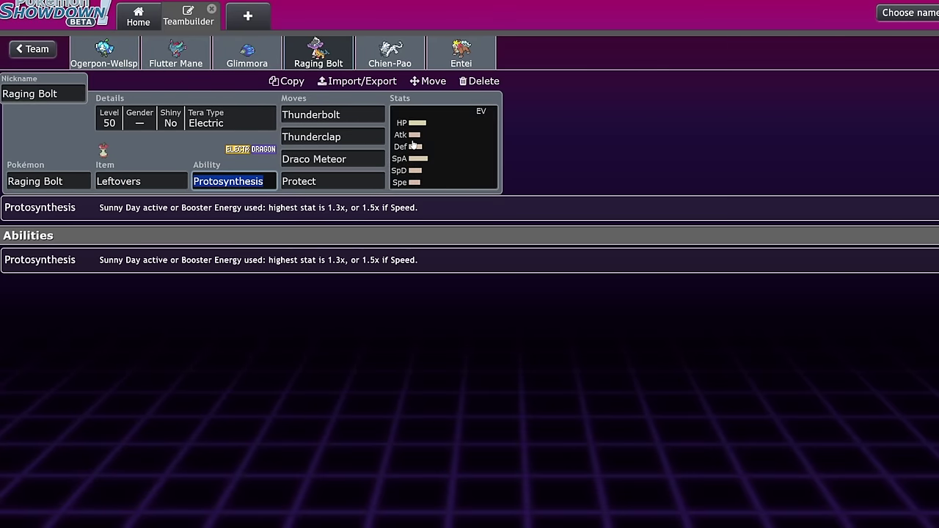
- Compare the Chien-Pao and Entei sets, including their abilities, Tera types and moves
left_click(422, 54)
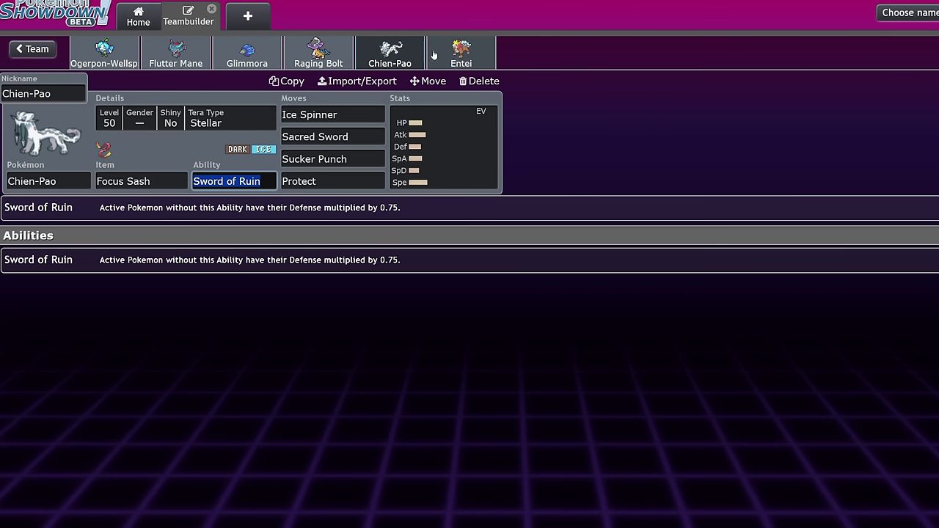
left_click(459, 54)
left_click(414, 56)
left_click(459, 54)
left_click(414, 56)
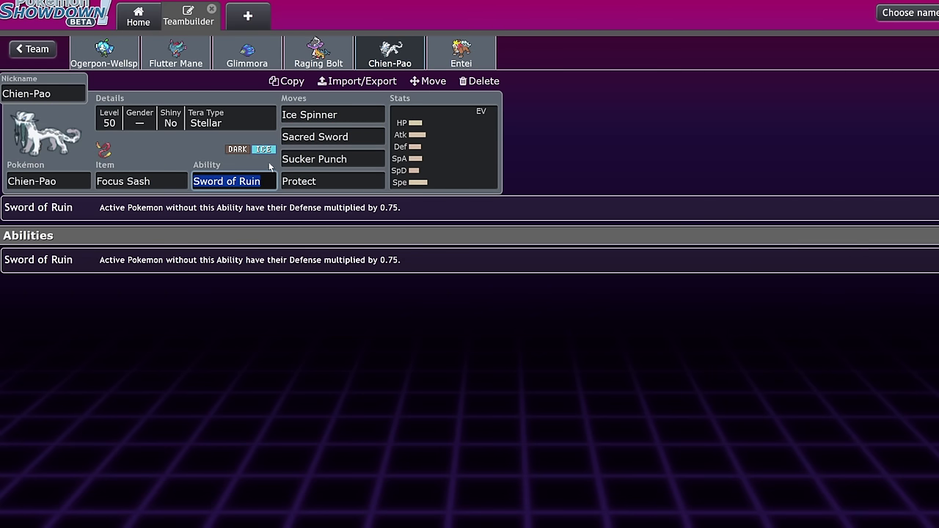
left_click(462, 54)
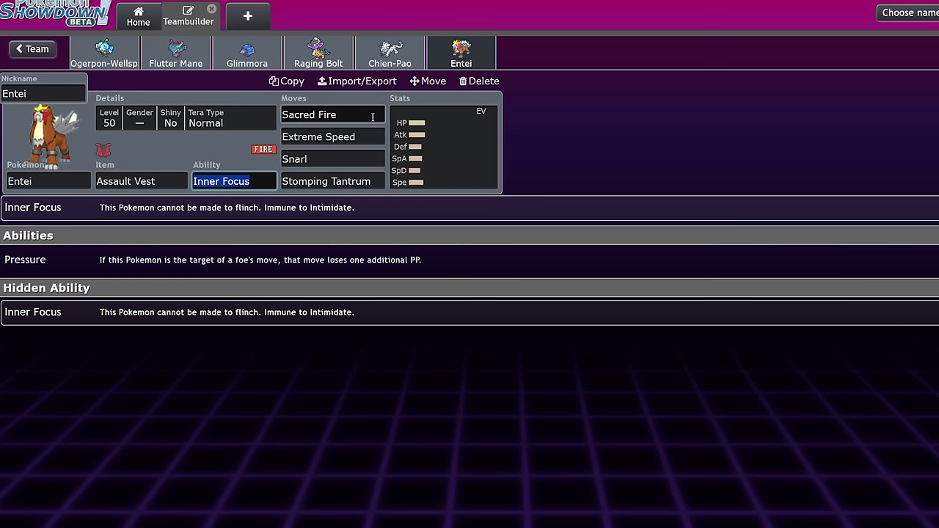
left_click(389, 53)
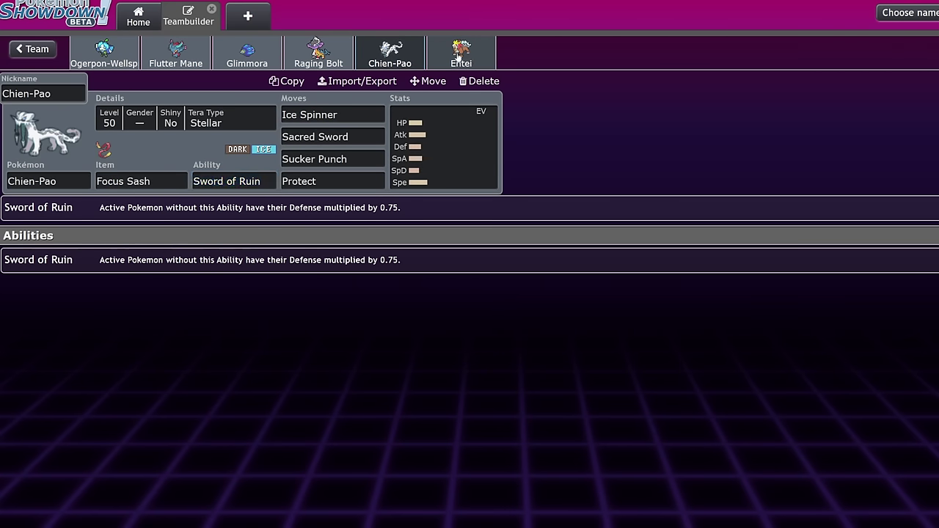
left_click(460, 53)
left_click(390, 52)
left_click(461, 53)
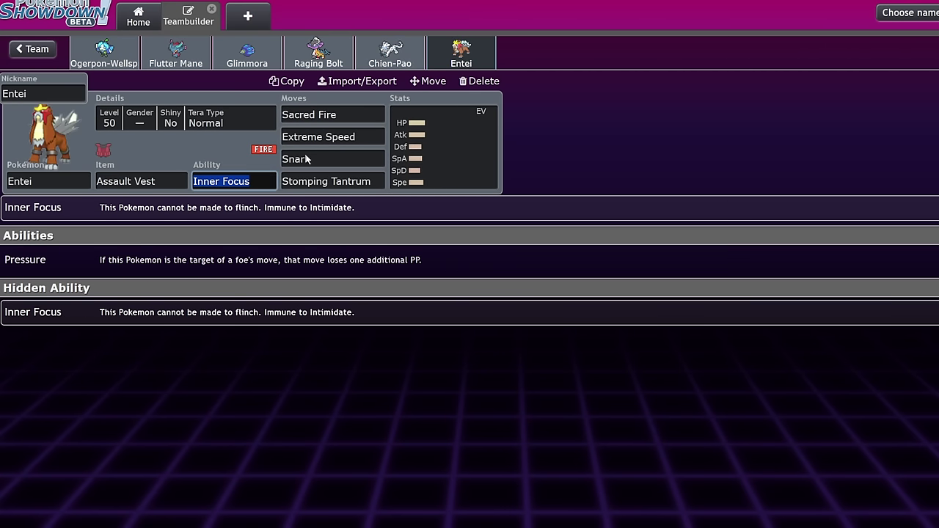
- Check the held items of Entei, Glimmora and Chien-Pao alongside their move sets, ending on Entei
key("shift+Tab")
left_click(423, 154)
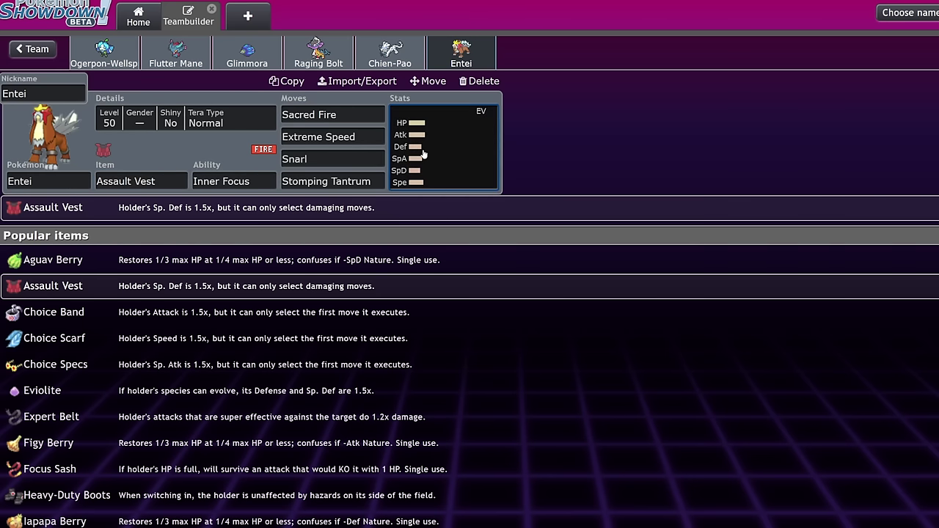
left_click(247, 53)
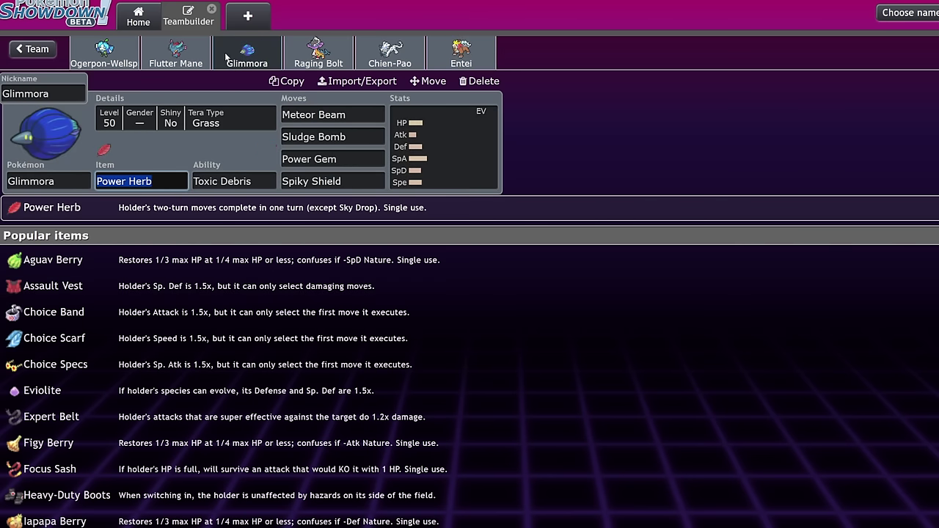
left_click(470, 51)
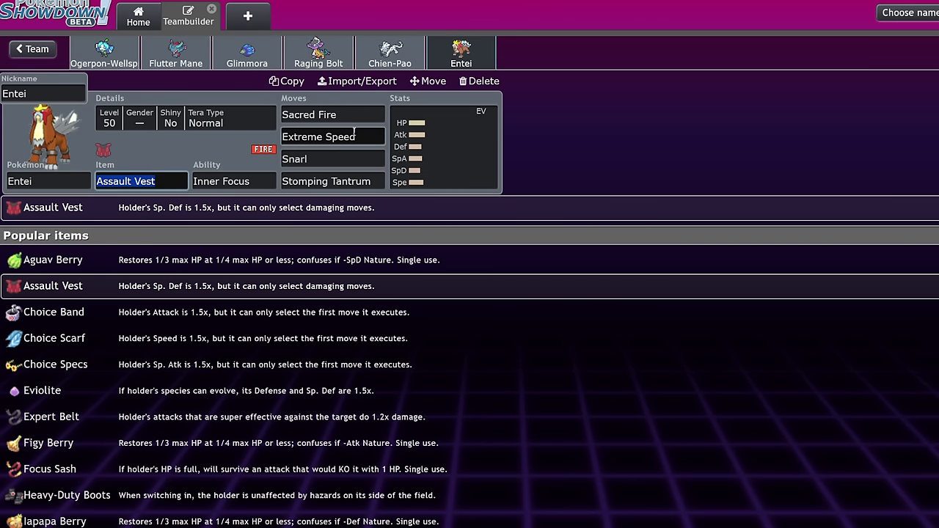
left_click(391, 50)
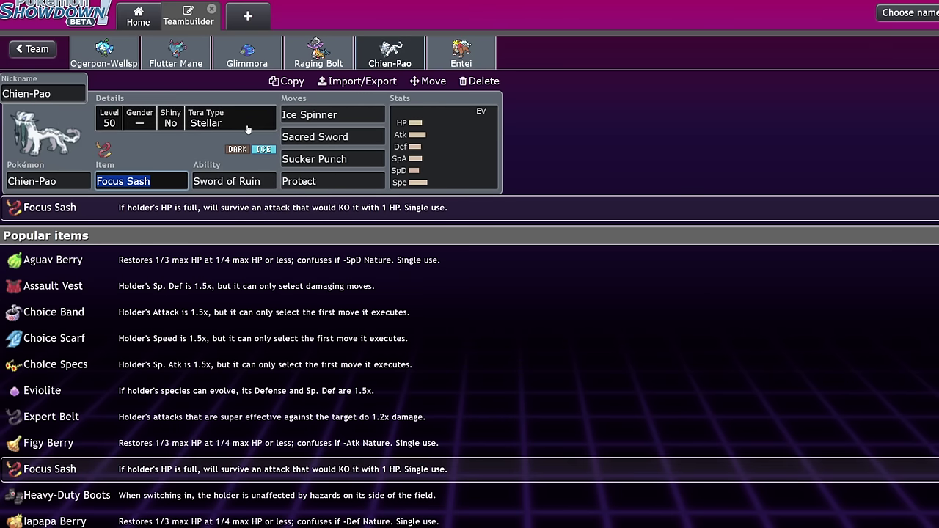
left_click(470, 53)
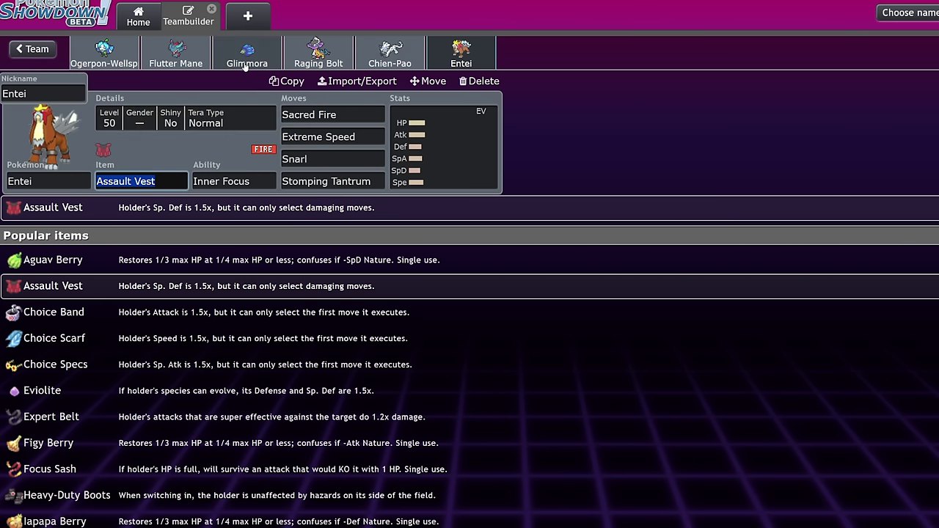
- Return to the list of all teams, open the Notable Partners team and review its members from Flutter Mane to Dondozo
left_click(55, 48)
left_click(40, 49)
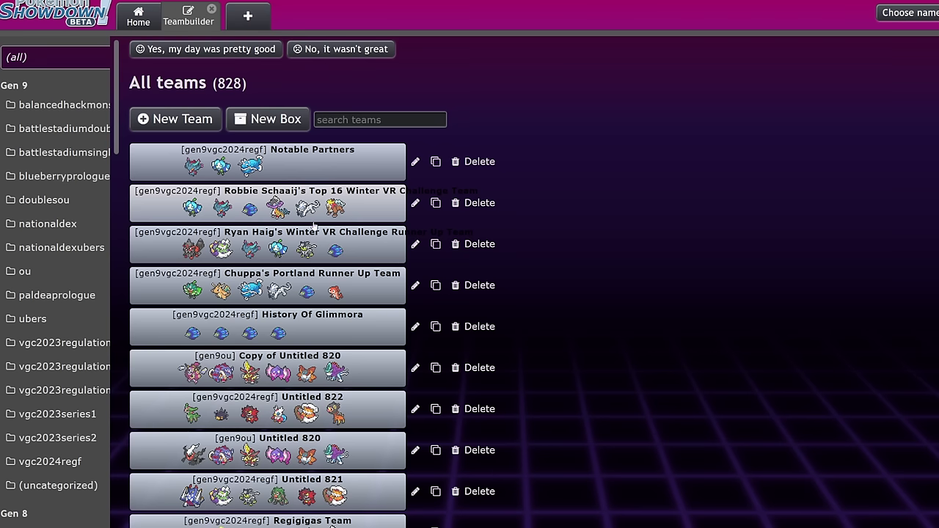
left_click(278, 179)
scroll(265, 190, "down", 2)
scroll(265, 190, "up", 2)
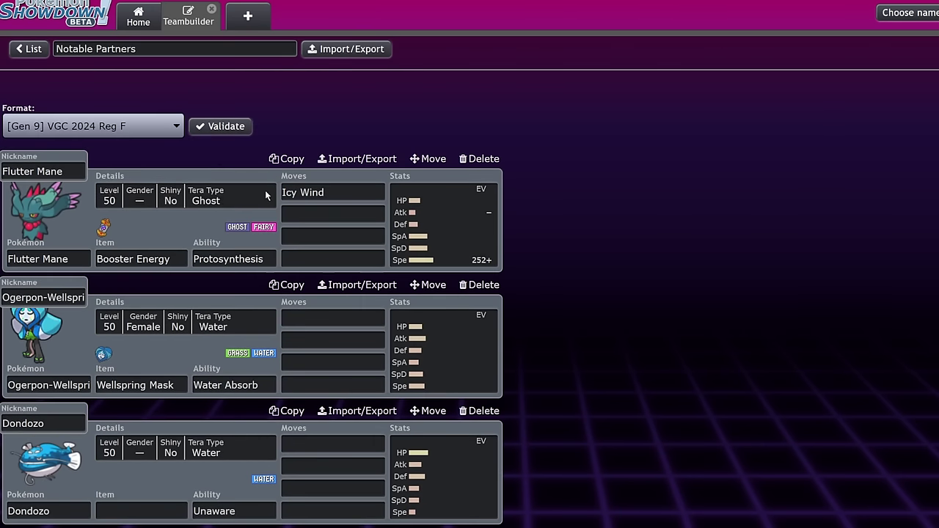
left_click(72, 259)
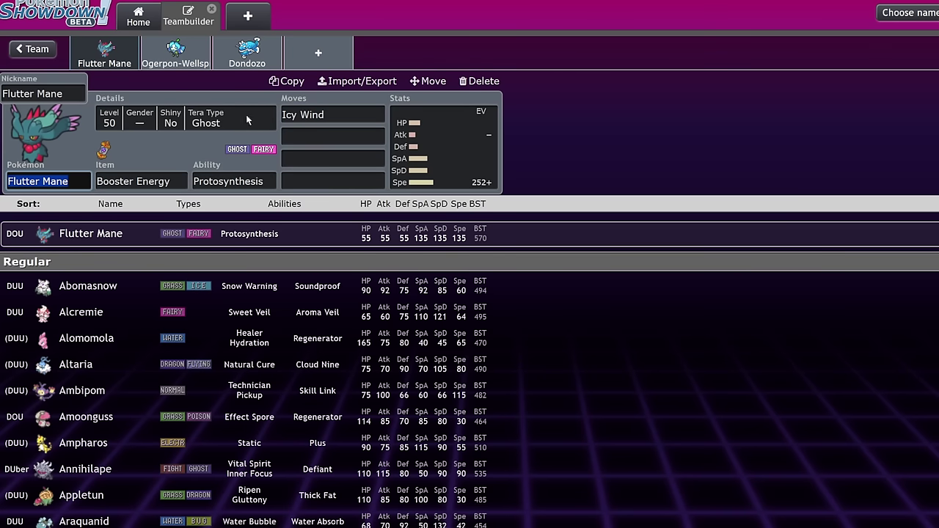
left_click(175, 51)
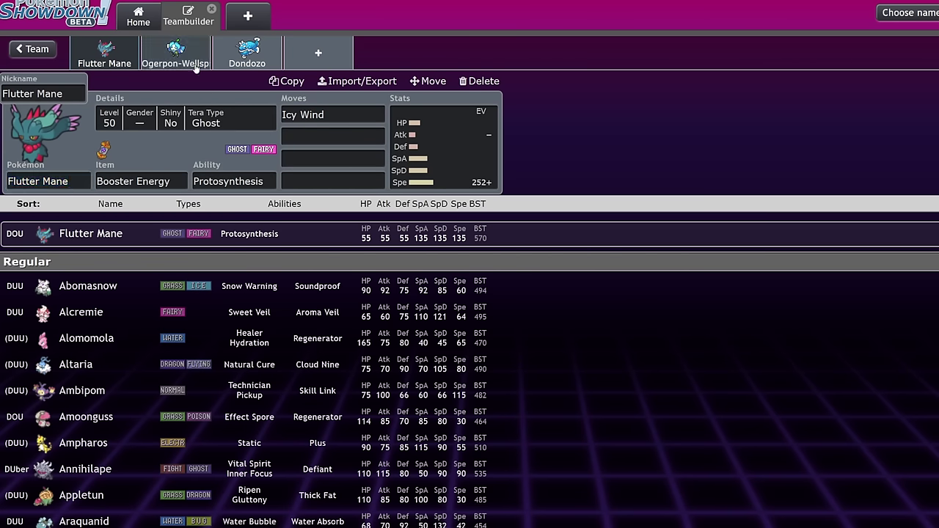
left_click(248, 51)
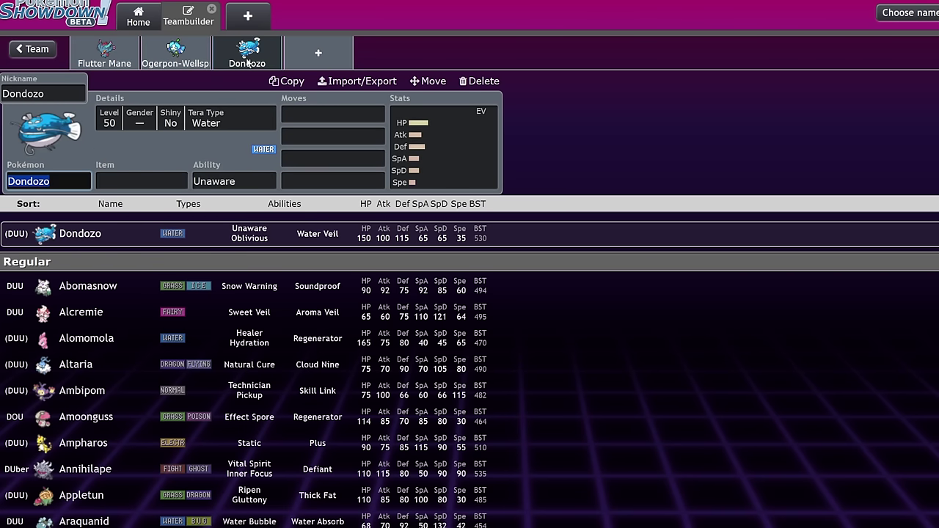
- Add Chien-Pao and Entei to the Notable Partners team
left_click(351, 52)
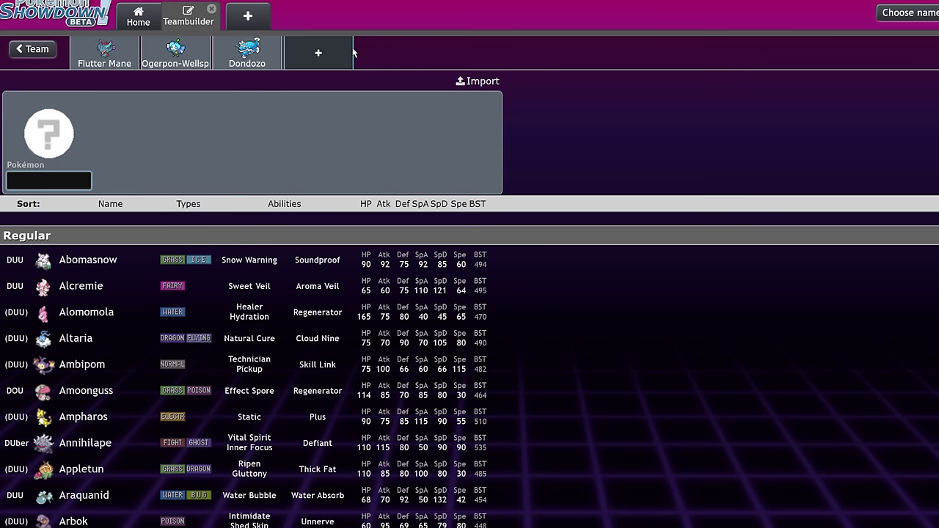
type("chie")
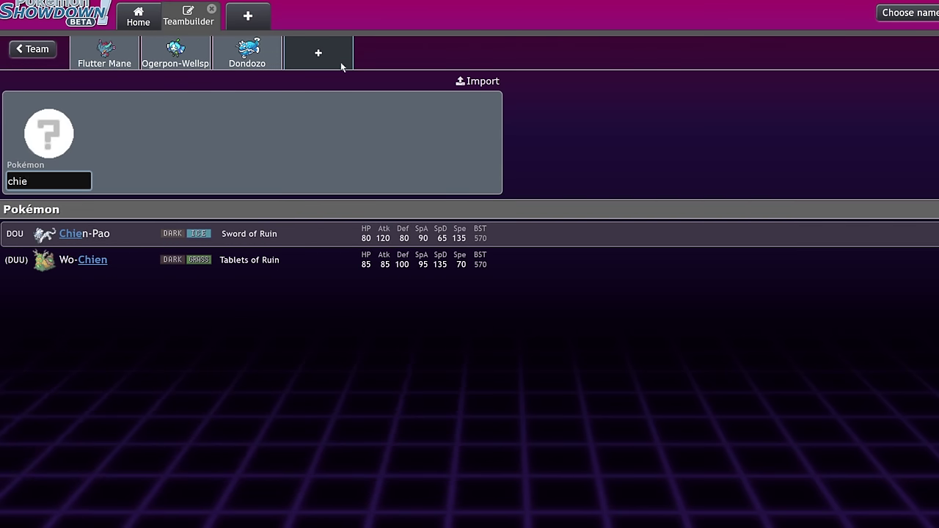
left_click(259, 234)
left_click(391, 52)
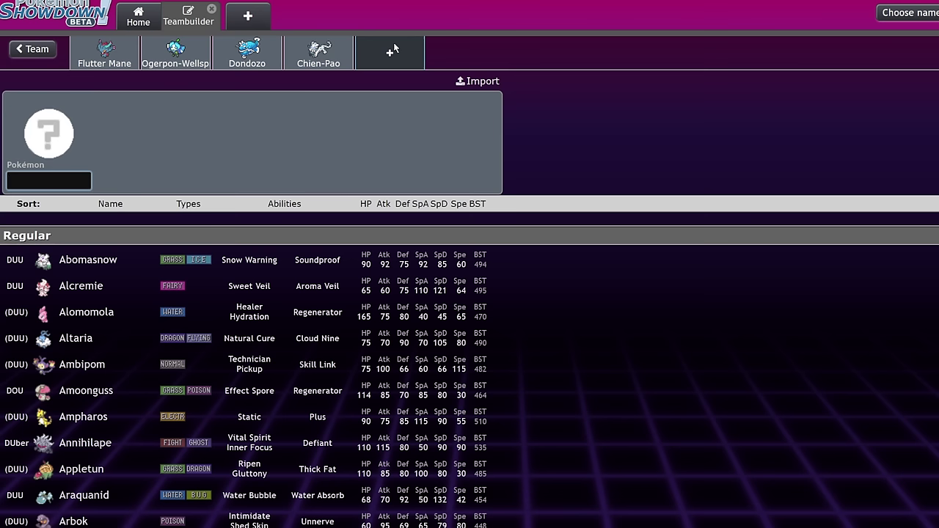
type("en")
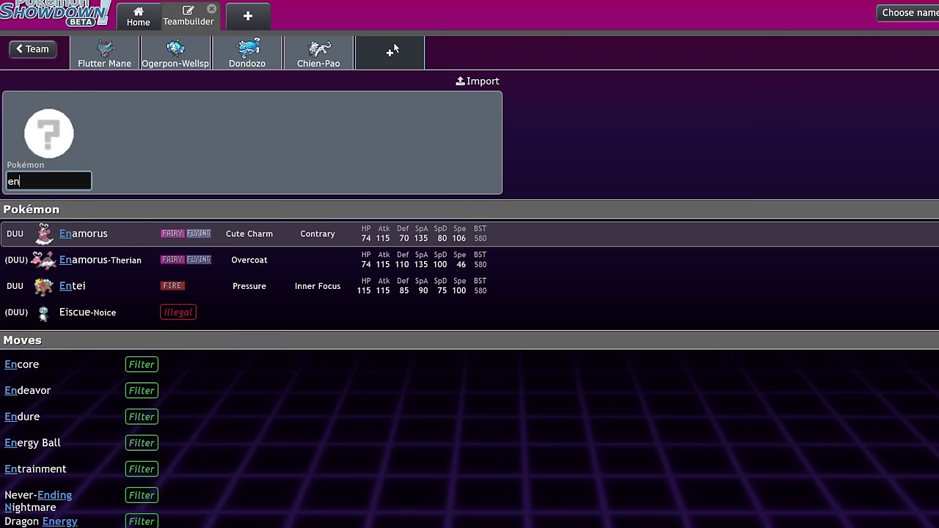
left_click(315, 286)
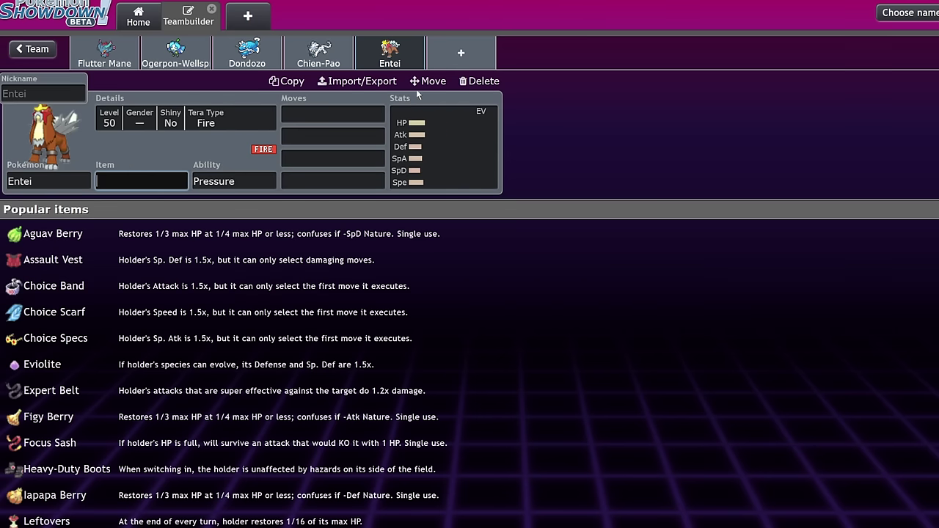
- Add Dragonite as the sixth member of Notable Partners and return to the list of all teams
left_click(454, 54)
type("drag")
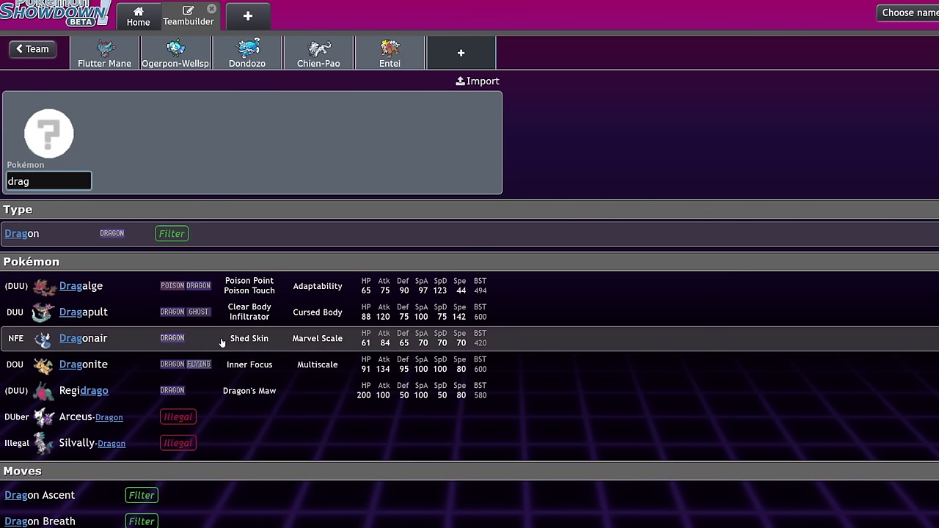
left_click(186, 364)
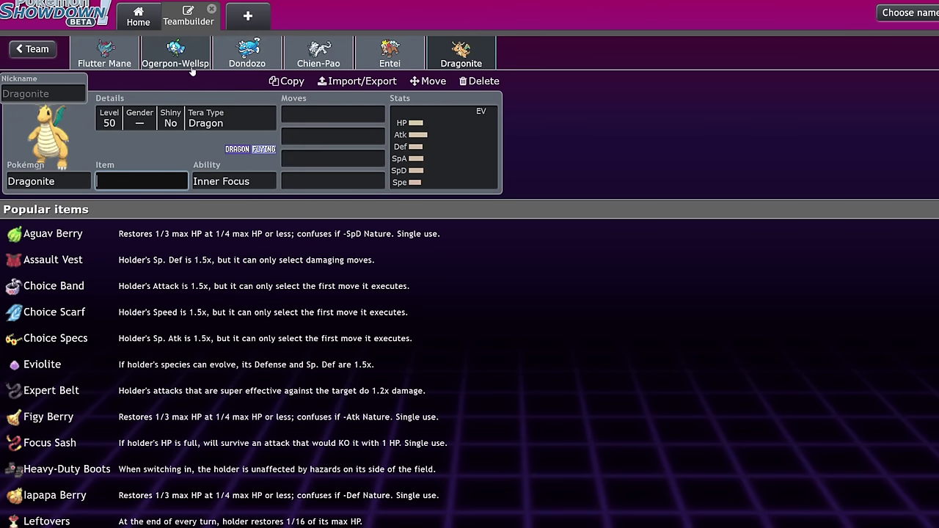
left_click(123, 62)
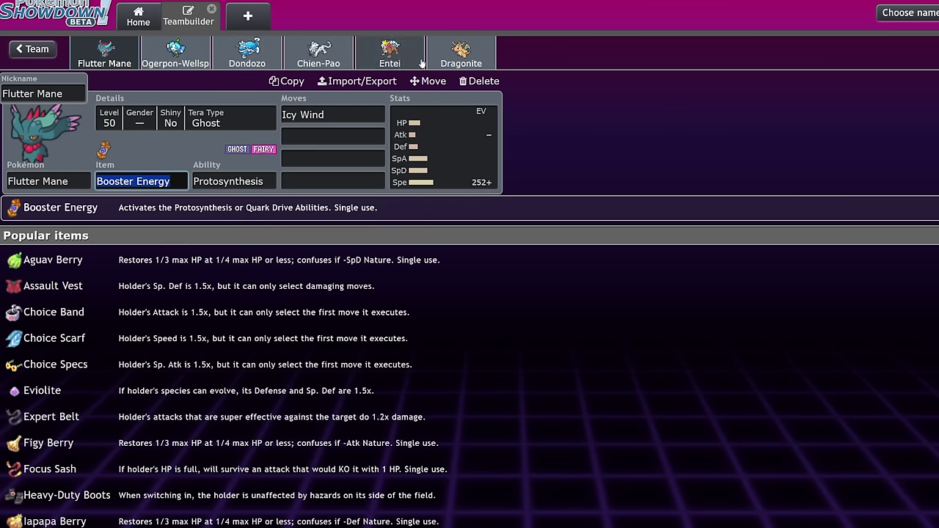
left_click(32, 48)
left_click(30, 50)
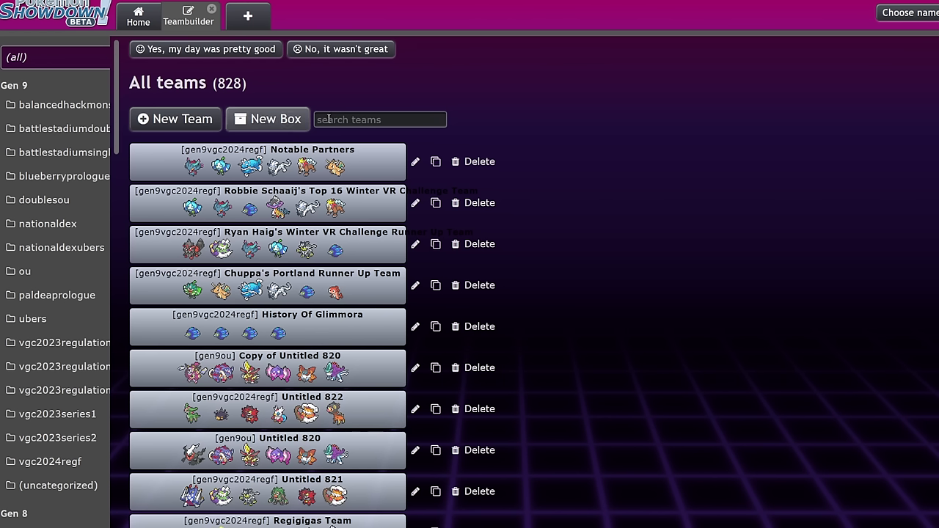
- Search the saved teams for "glimmora" and browse the matching teams
left_click(345, 120)
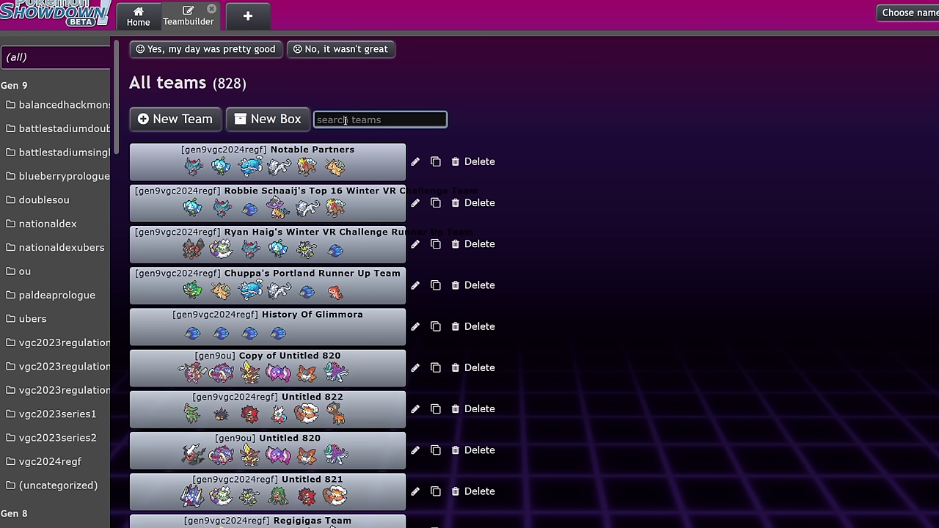
type("glimmora")
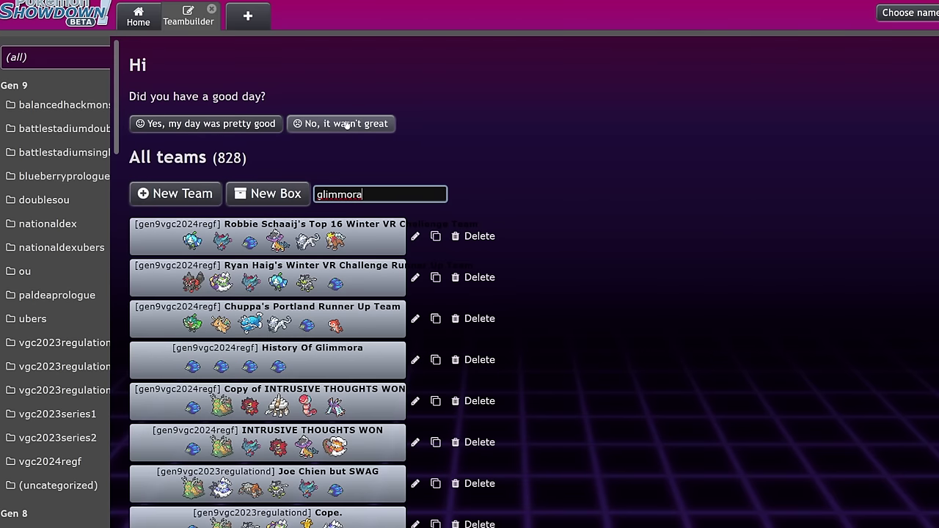
scroll(380, 191, "down", 5)
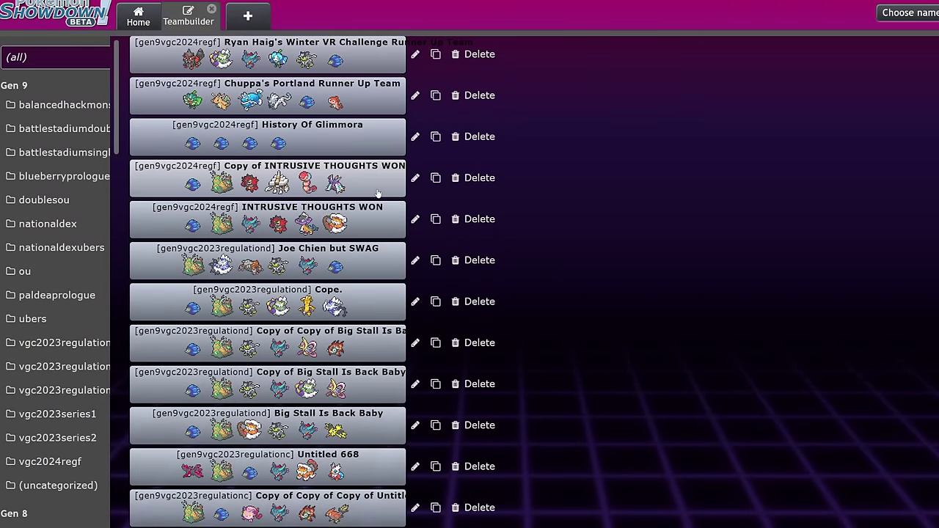
scroll(378, 193, "down", 2)
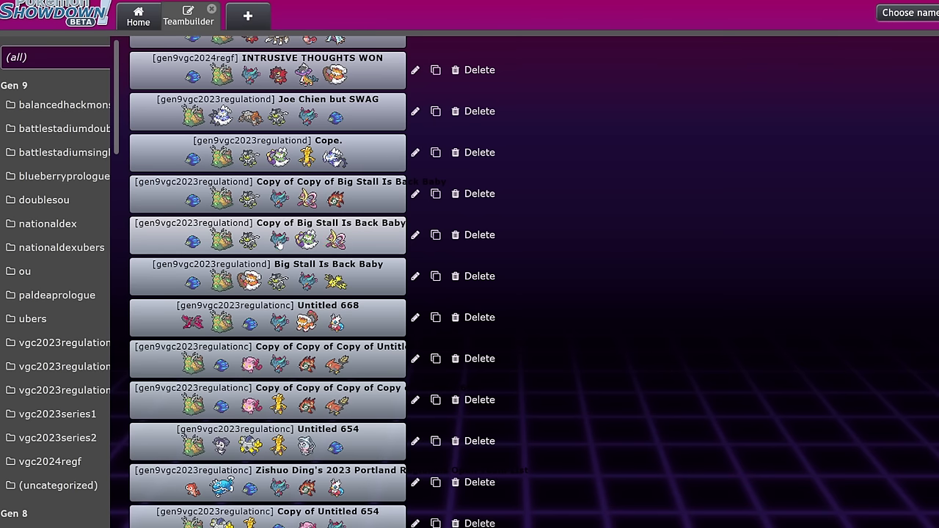
scroll(242, 249, "up", 4)
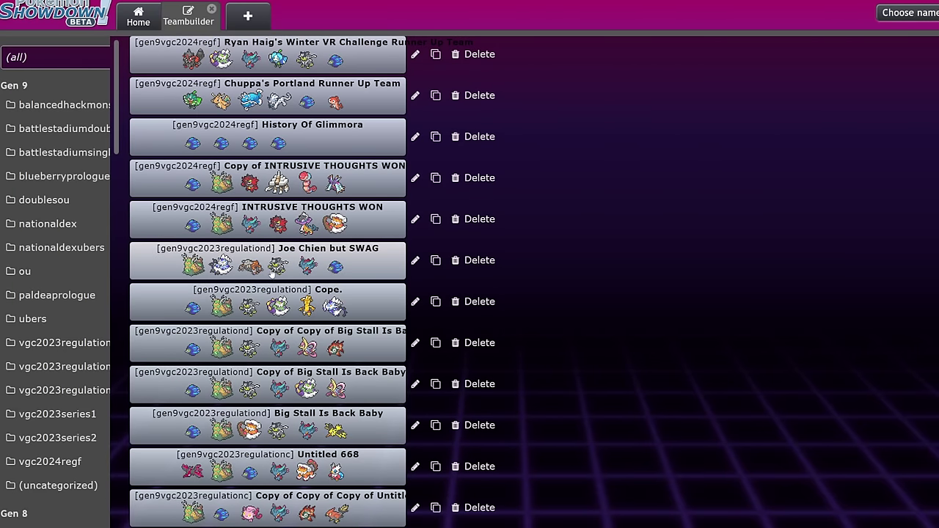
- Clear the "glimmora" team search and open the Notable Partners team at its last members
scroll(271, 273, "down", 2)
scroll(269, 286, "up", 8)
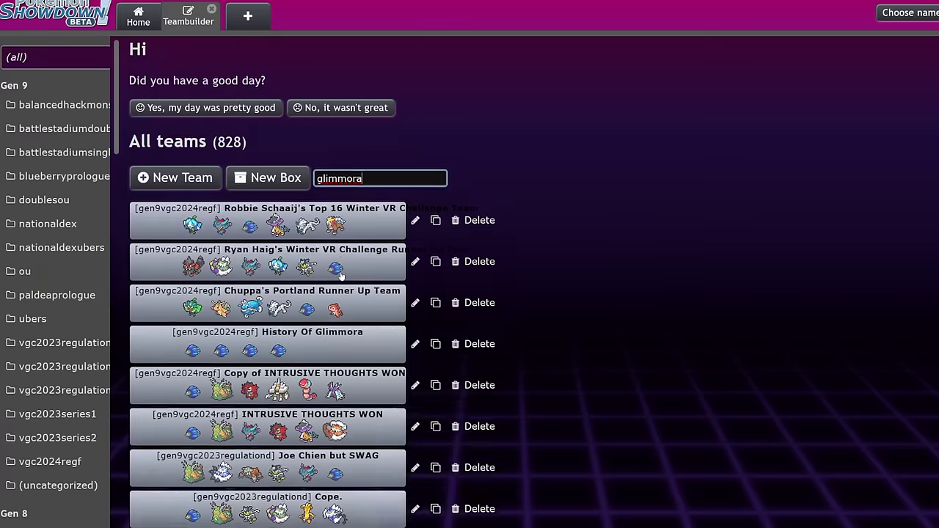
left_click_drag(374, 194, 301, 210)
key("BackSpace")
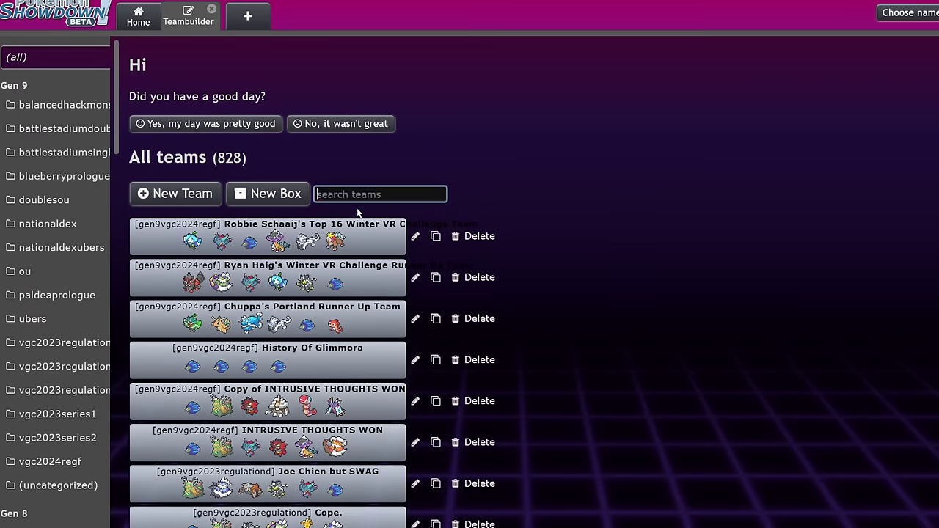
left_click(341, 233)
scroll(87, 477, "down", 5)
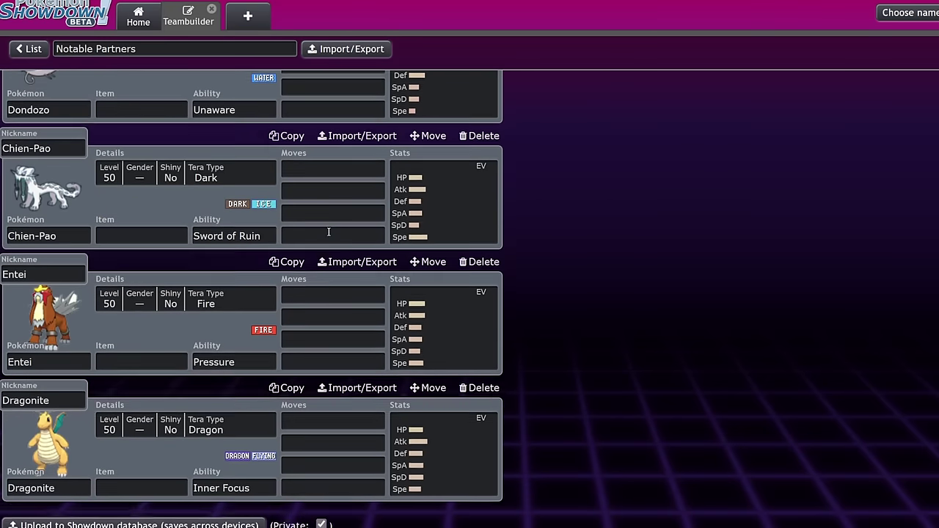
- Replace Dragonite with Wo-Chien in the Notable Partners team
left_click(87, 478)
type("wo")
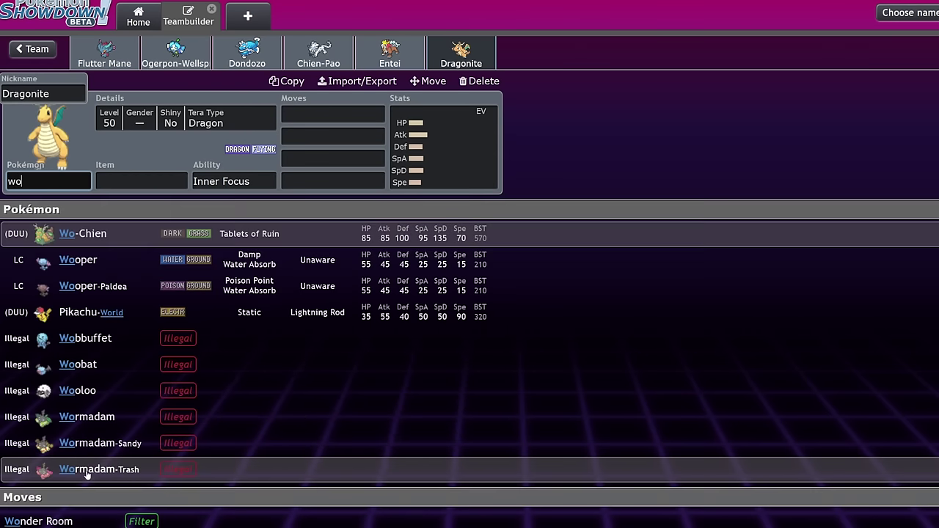
left_click(85, 232)
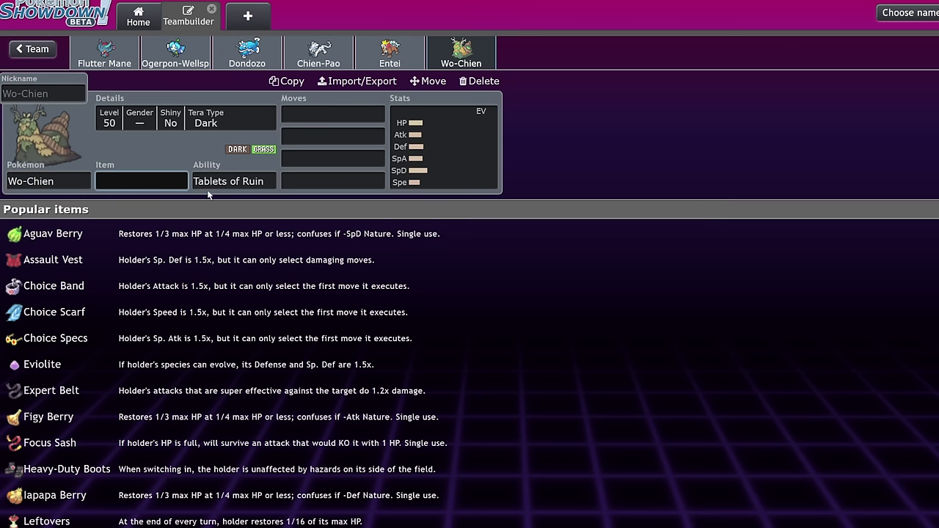
- Delete all six members of the Notable Partners team one by one, from Wo-Chien back to Flutter Mane
left_click(484, 81)
left_click(387, 55)
left_click(469, 80)
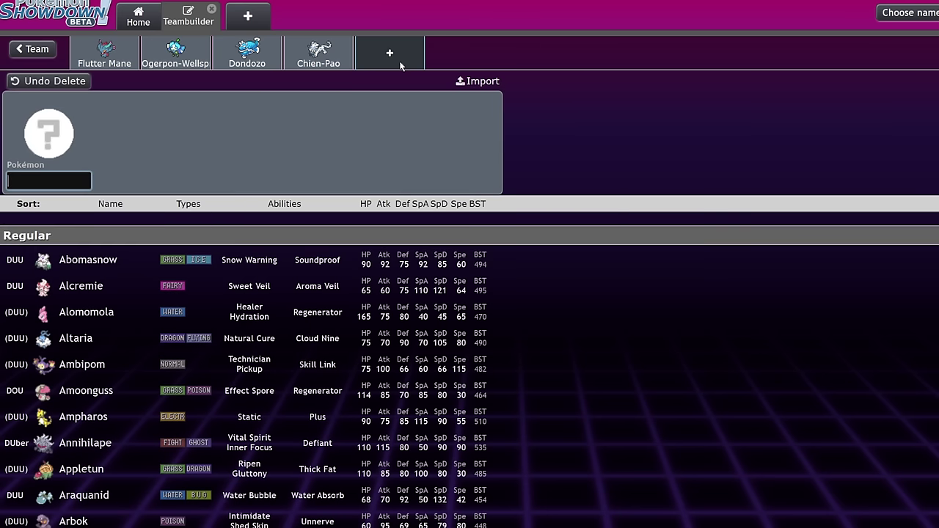
left_click(346, 57)
left_click(478, 81)
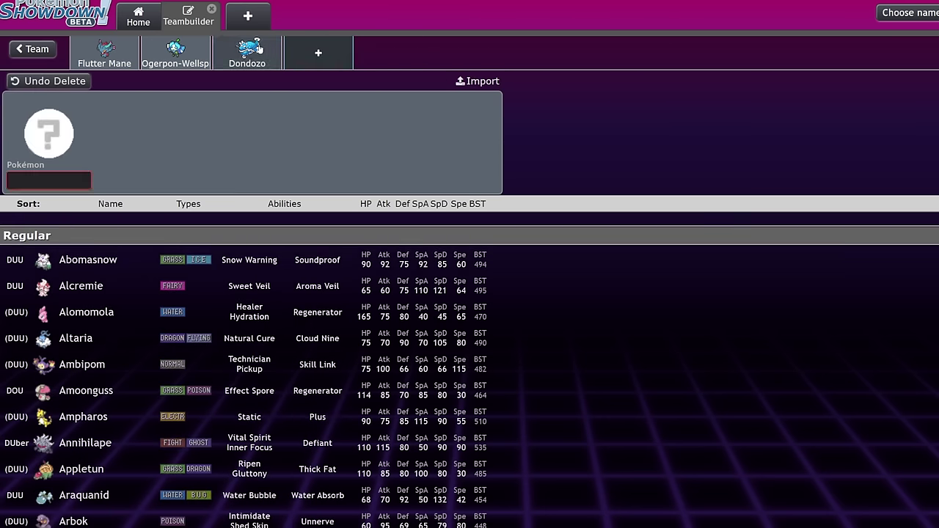
left_click(247, 53)
left_click(478, 81)
left_click(176, 52)
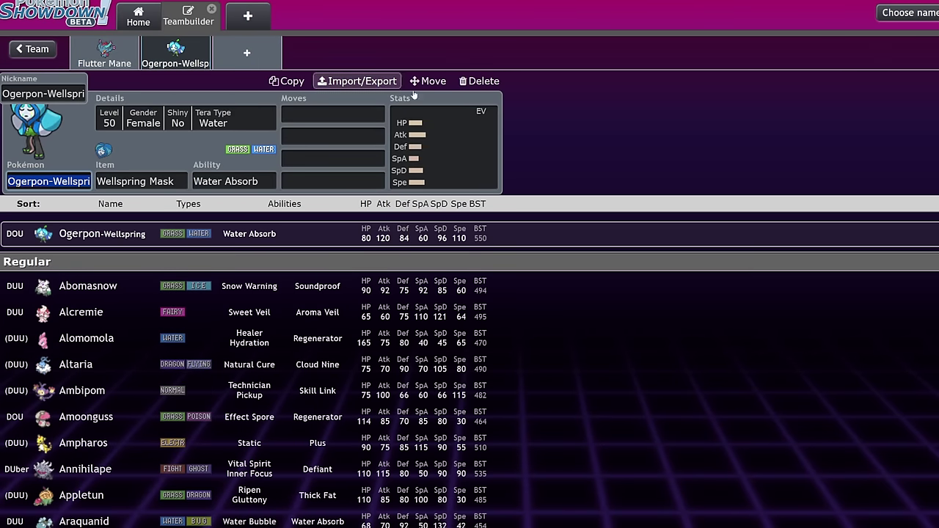
left_click(478, 80)
left_click(104, 51)
left_click(478, 81)
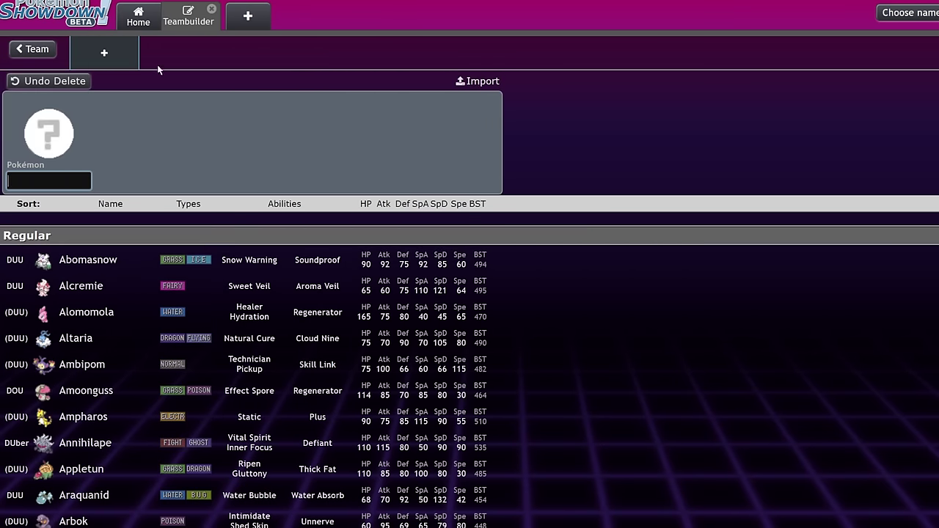
- Leave the emptied Notable Partners team and return to the list of all teams
left_click(35, 48)
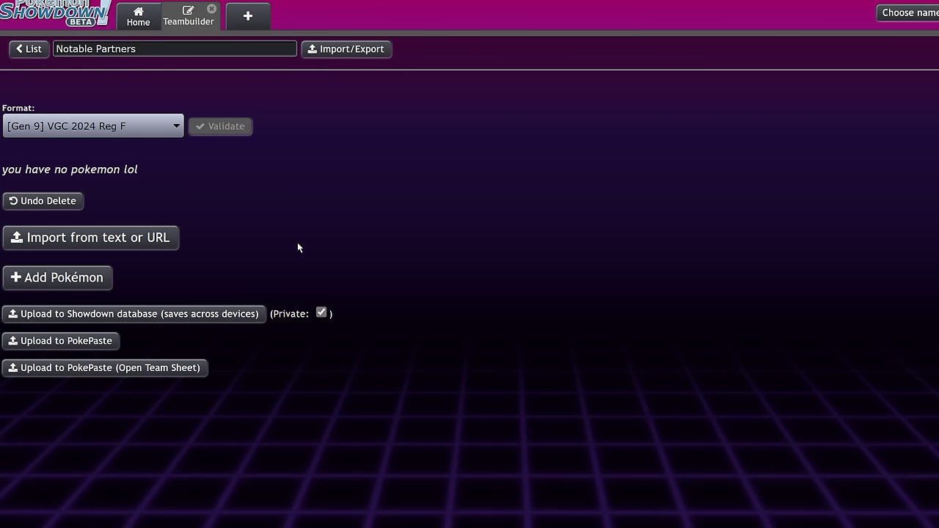
left_click(29, 53)
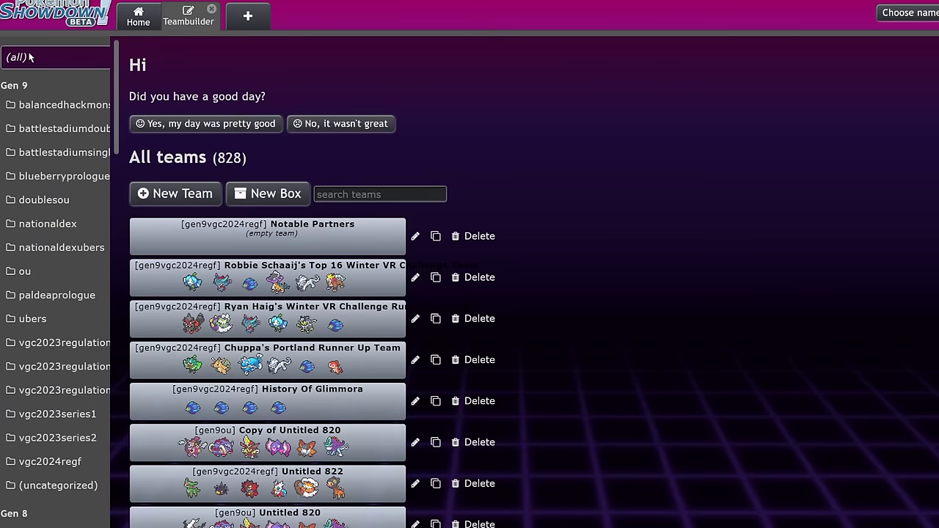
scroll(311, 281, "down", 1)
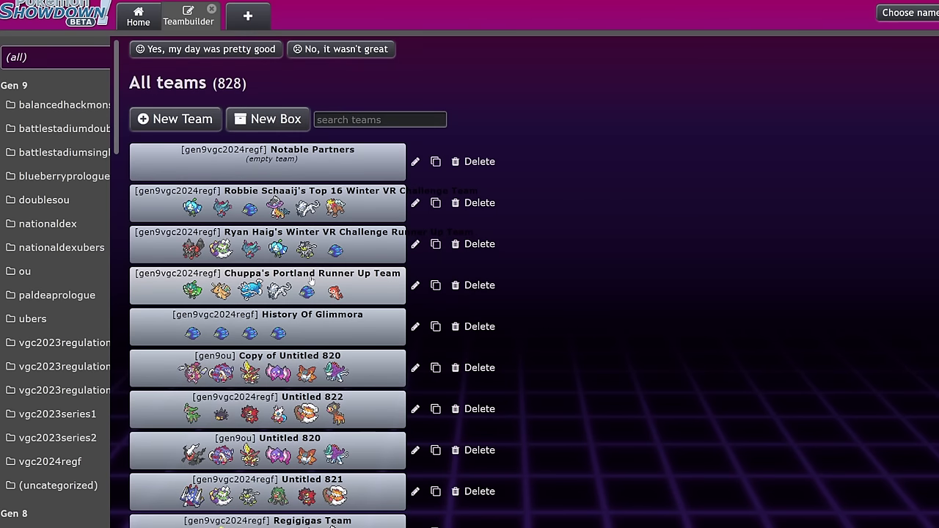